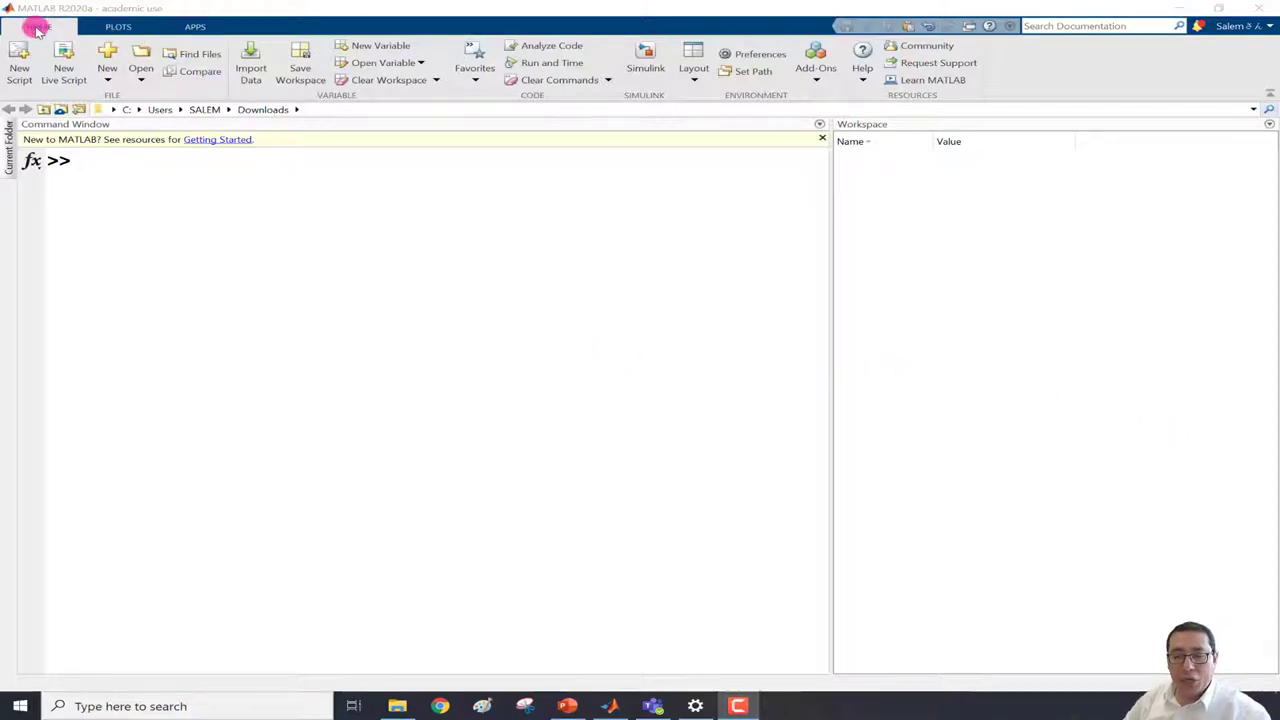
- Bring the plotting tools into view after looking over the available apps
{"action": "left_click", "coordinate": [118, 26]}
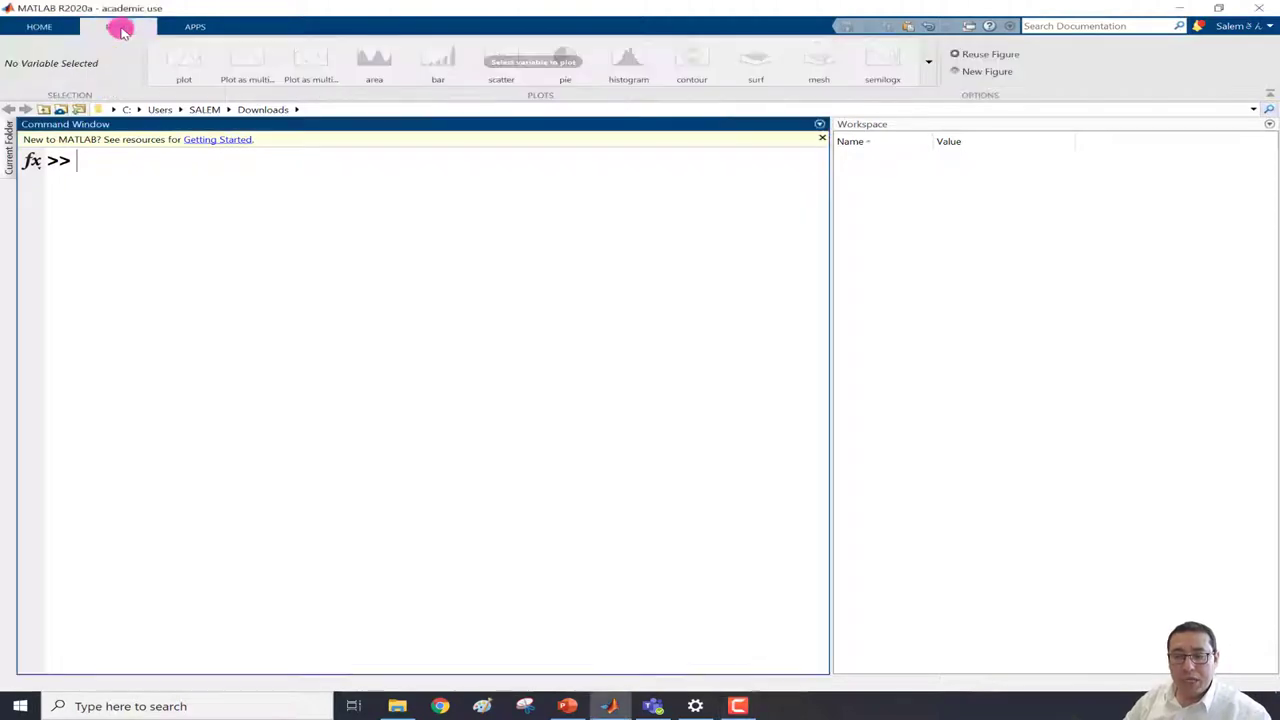
{"action": "left_click", "coordinate": [190, 27]}
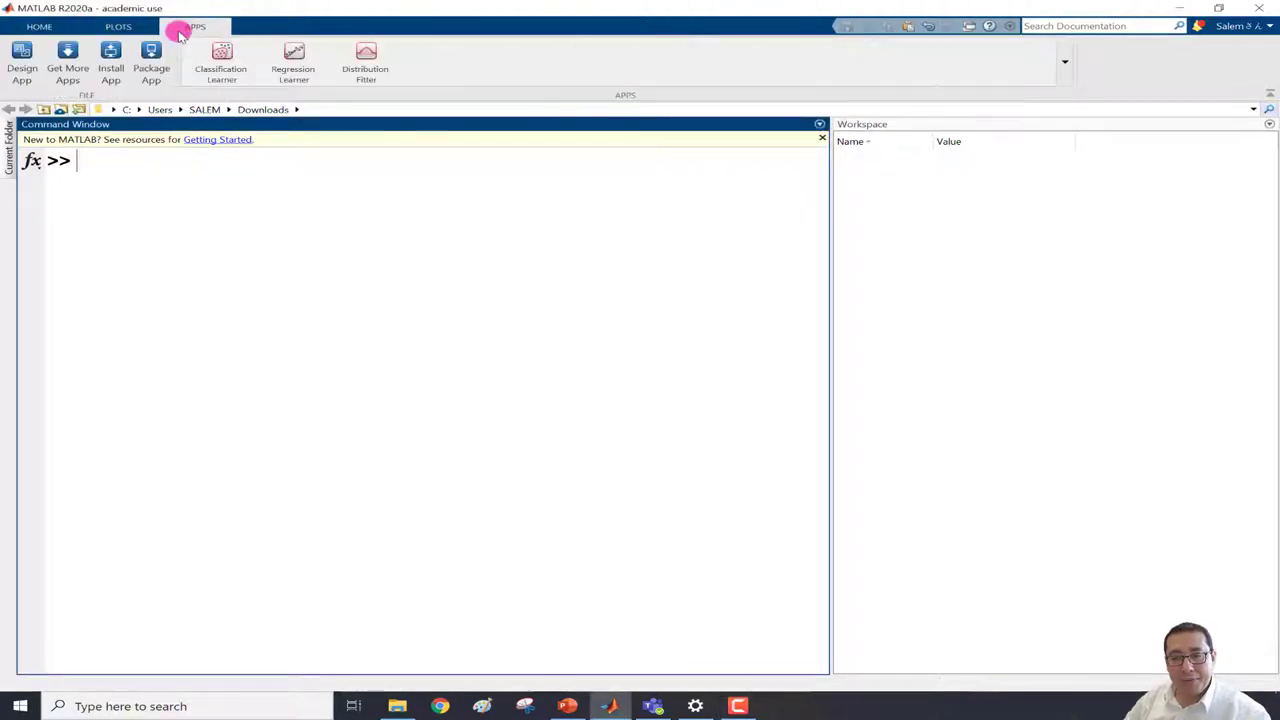
{"action": "left_click", "coordinate": [126, 26]}
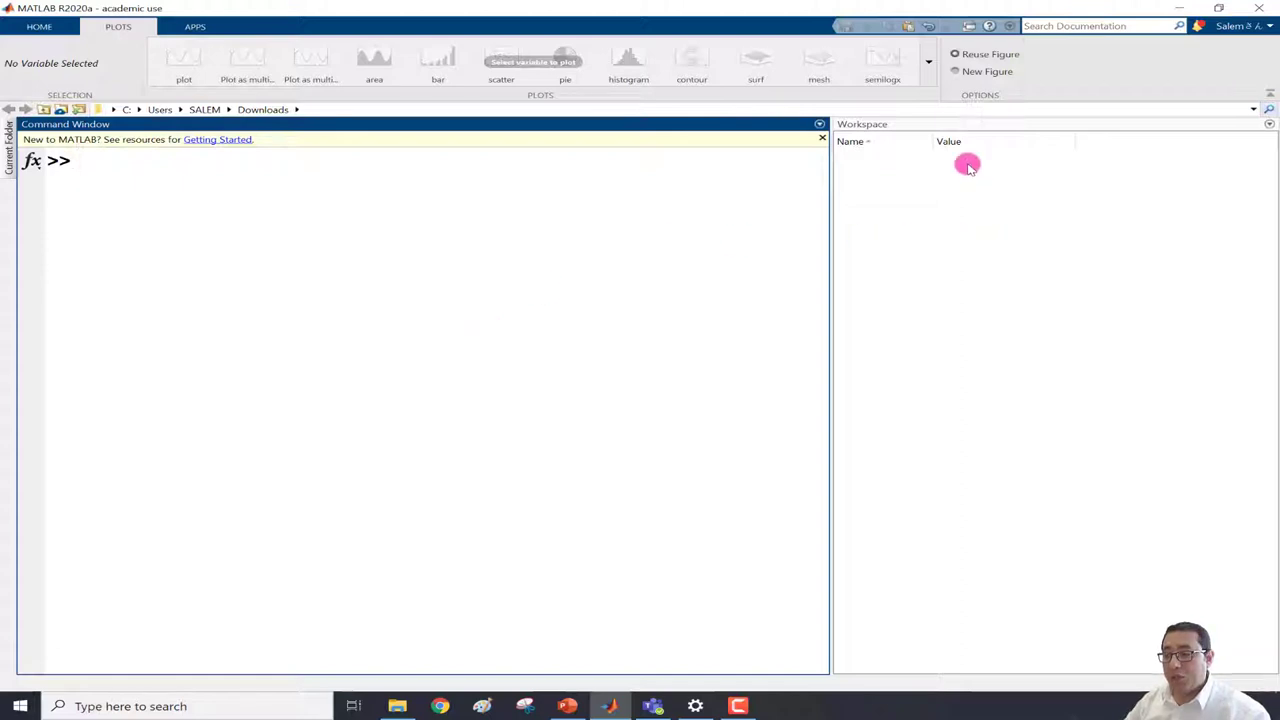
{"action": "left_click", "coordinate": [910, 124]}
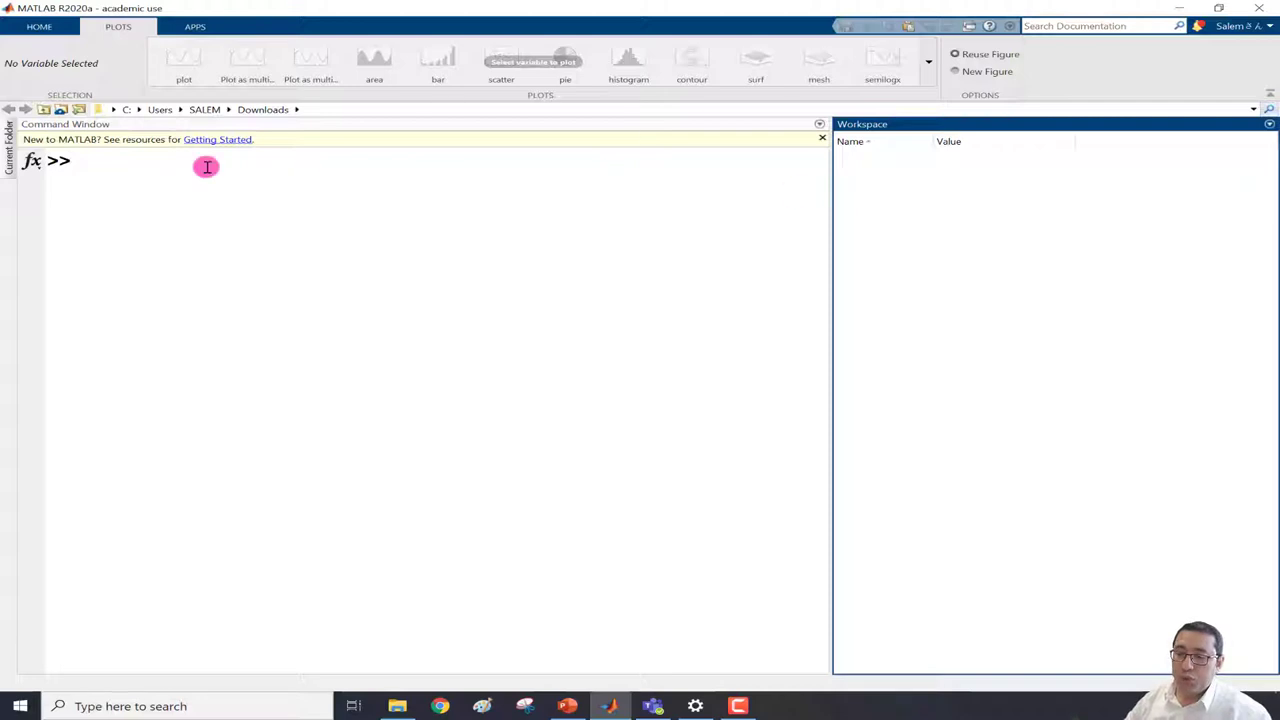
- Create a vector x with linspace from 0 to 10 using 20 points, suppressing the output
{"action": "left_click", "coordinate": [148, 177]}
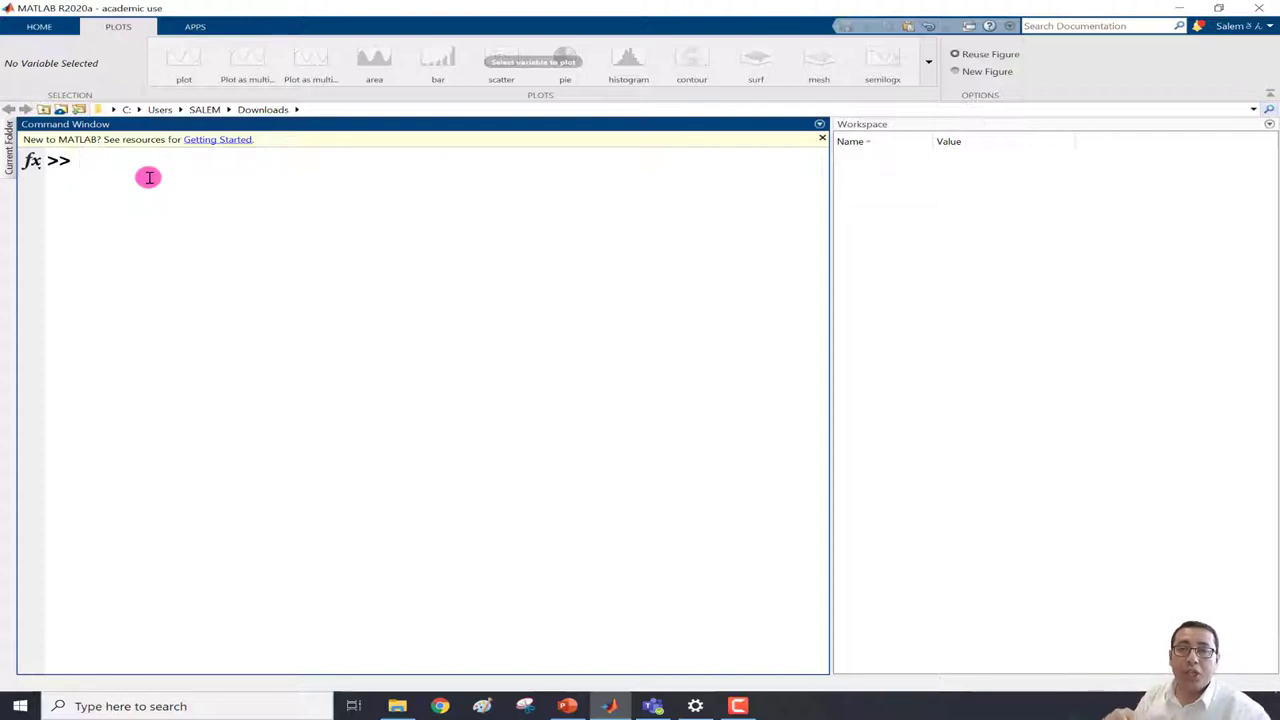
{"action": "type", "text": "x=linspace"}
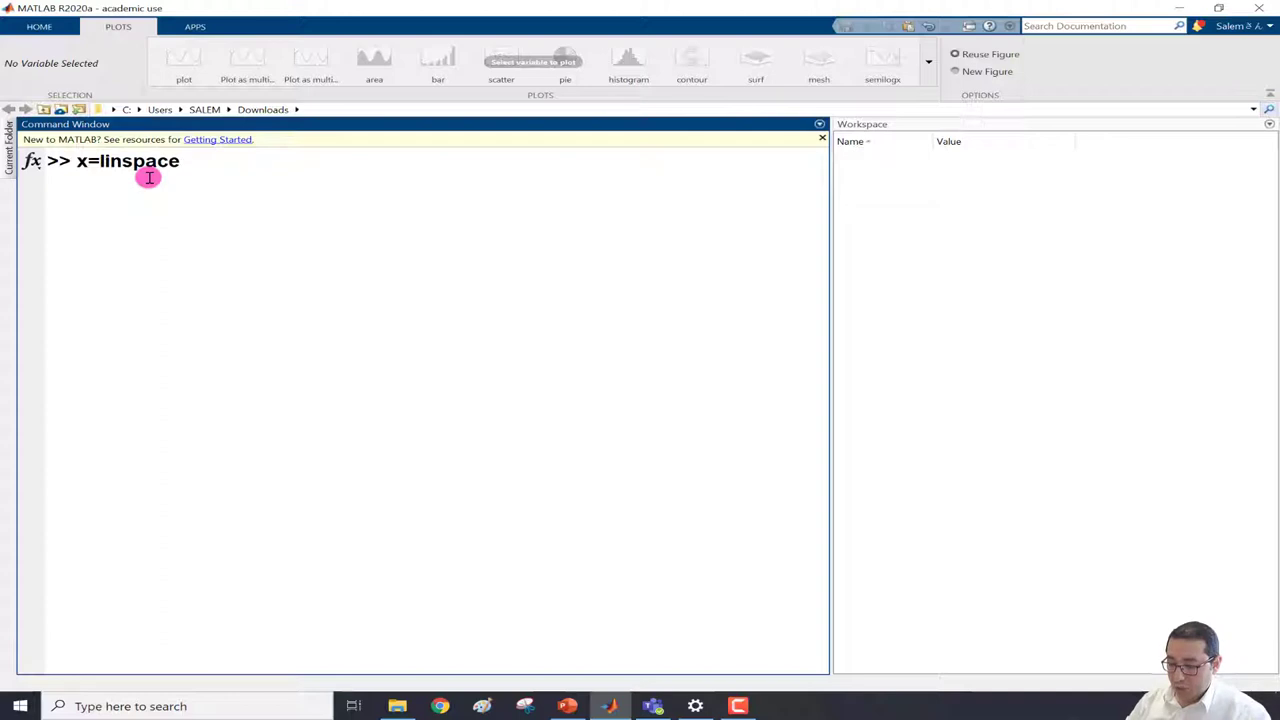
{"action": "type", "text": "(0"}
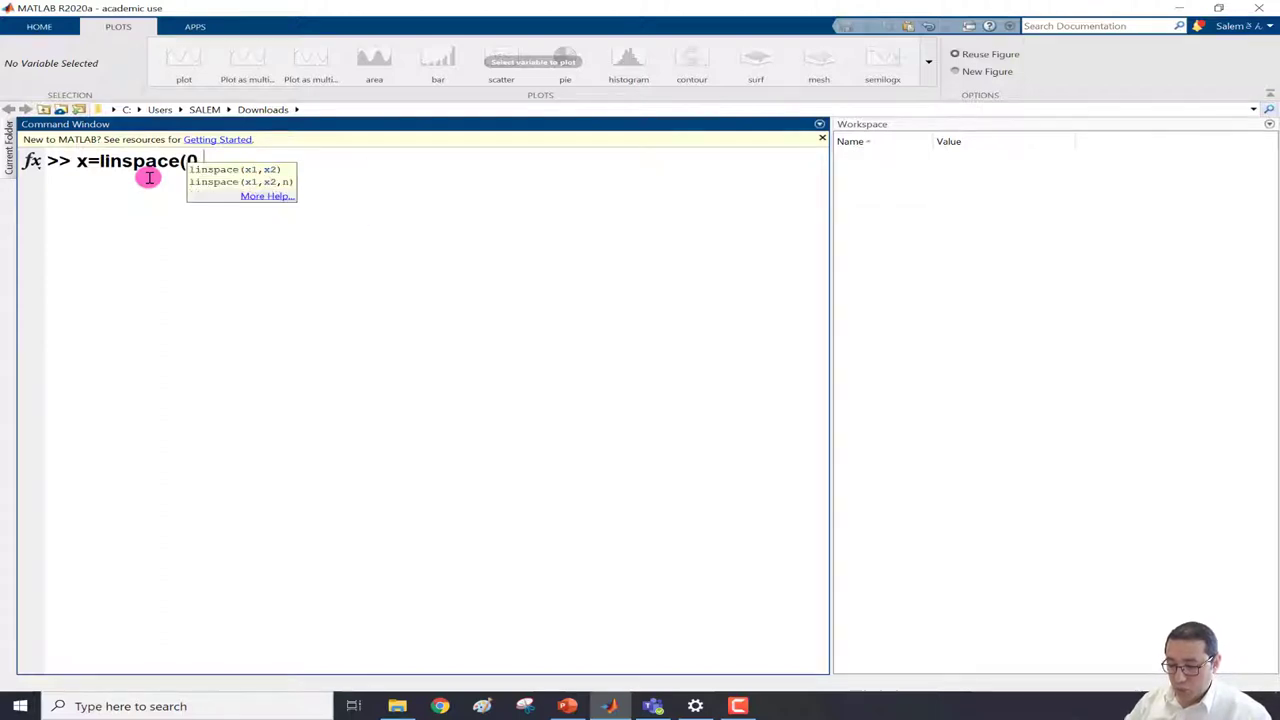
{"action": "type", "text": ", 10,"}
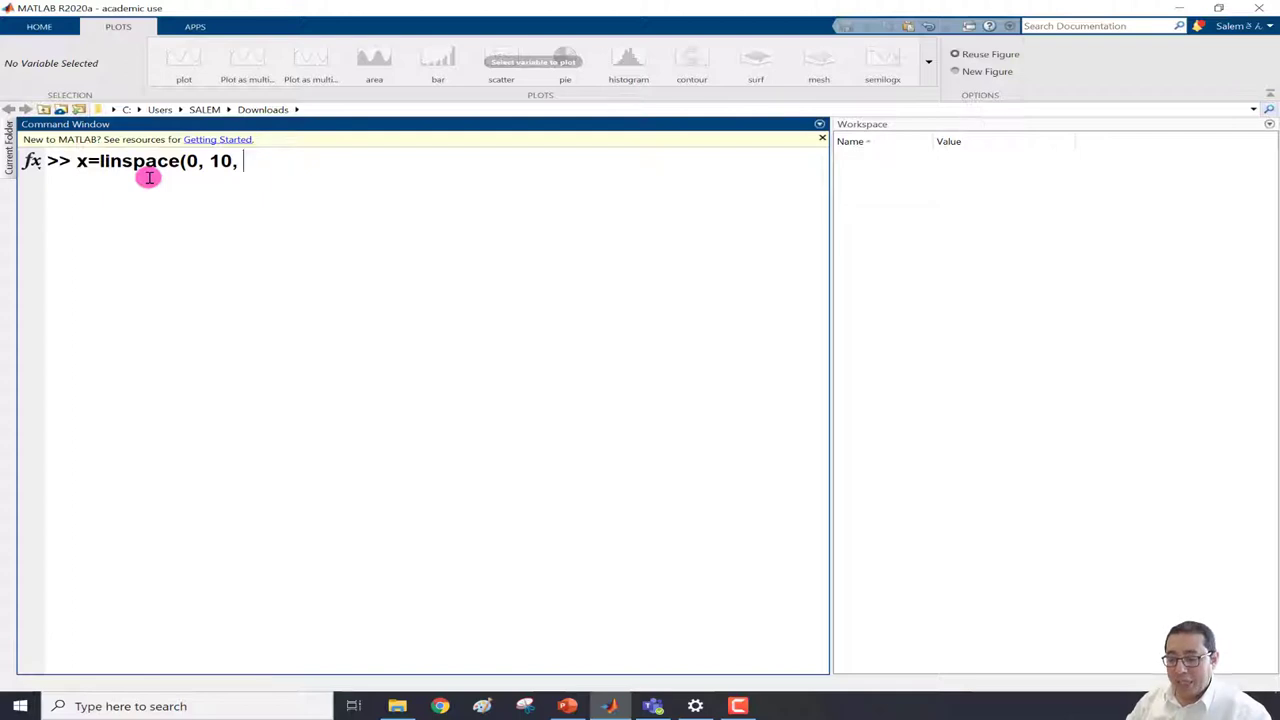
{"action": "type", "text": " 20"}
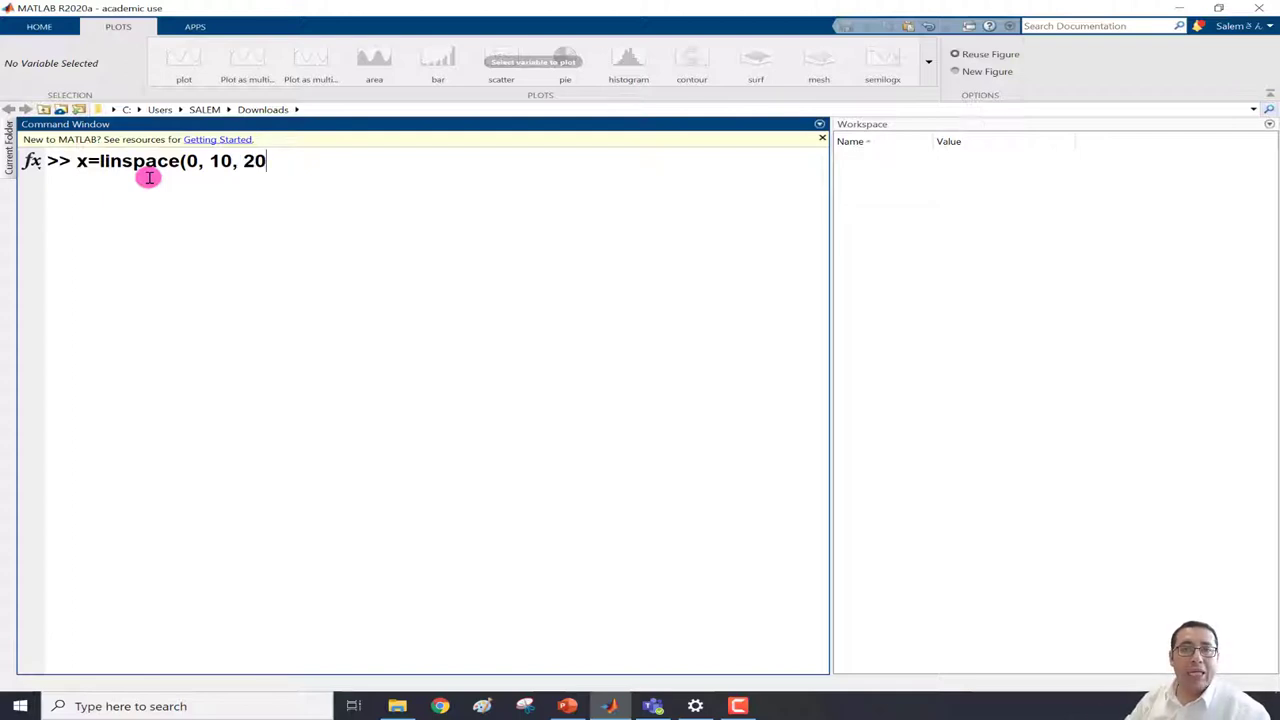
{"action": "type", "text": ");"}
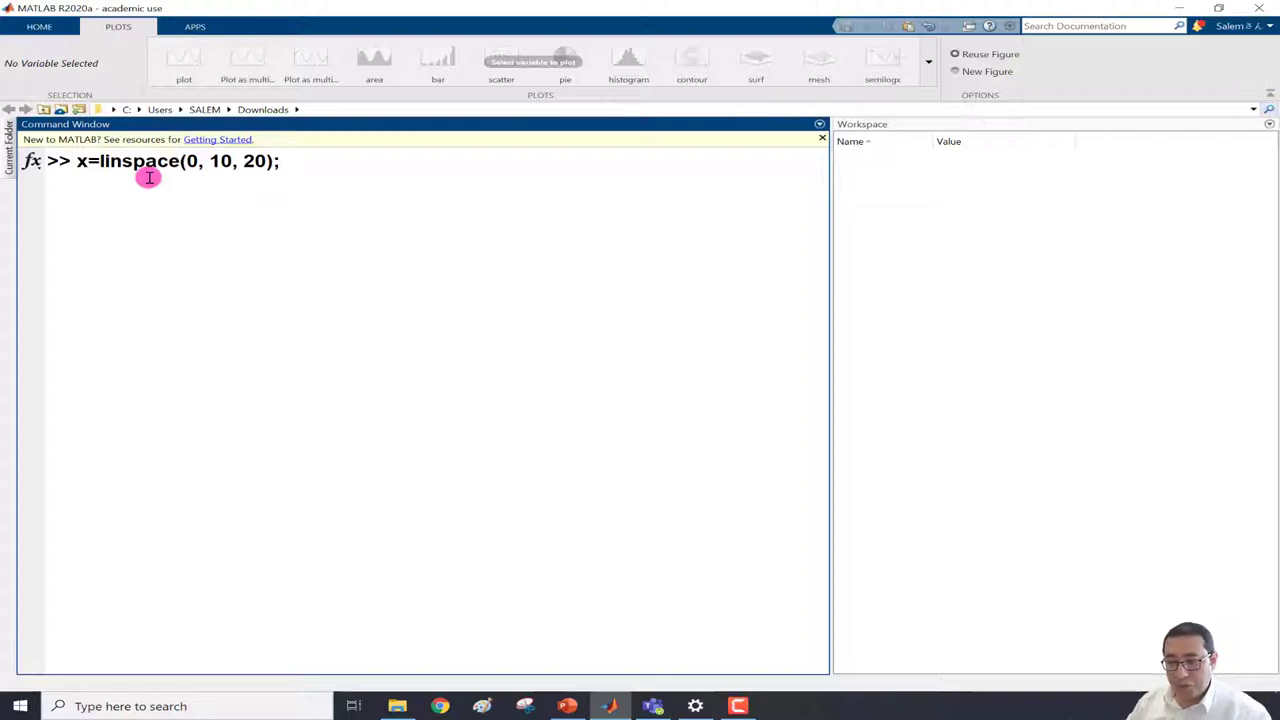
{"action": "key", "text": "Return"}
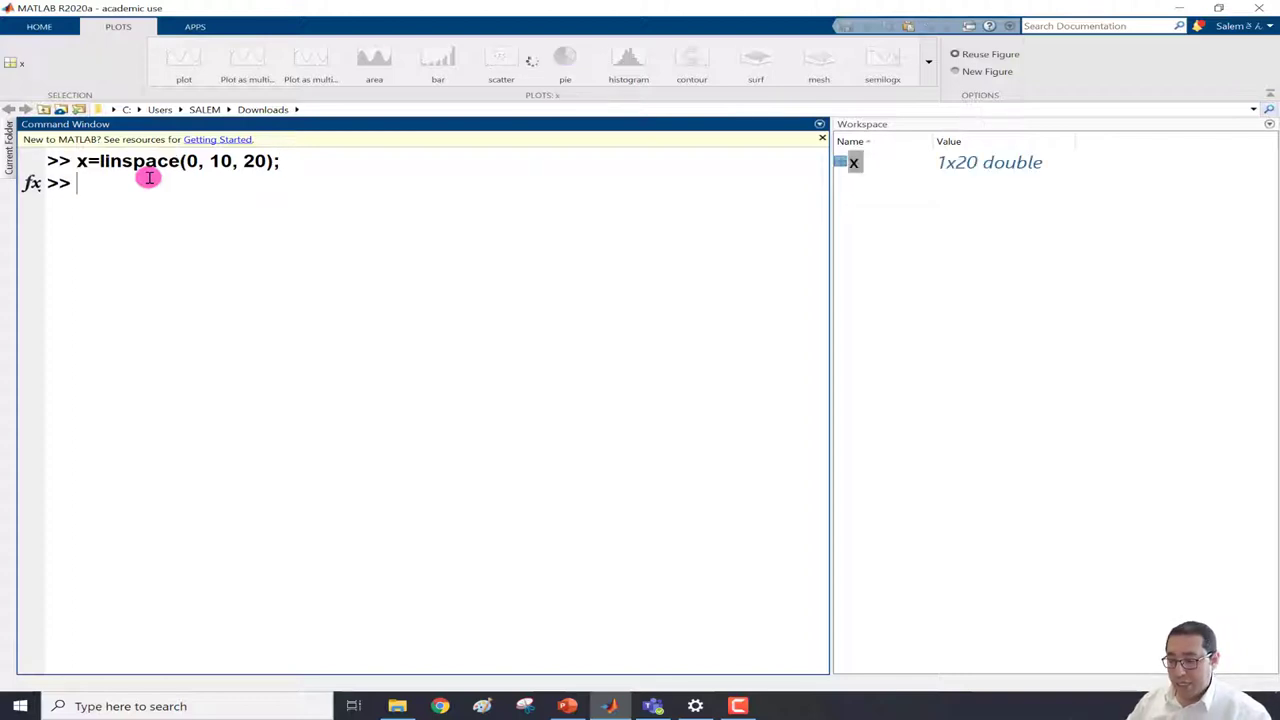
- Define y1=sin(x) and y2=cos(x) in the Command Window with their output suppressed
{"action": "type", "text": "y1=sin"}
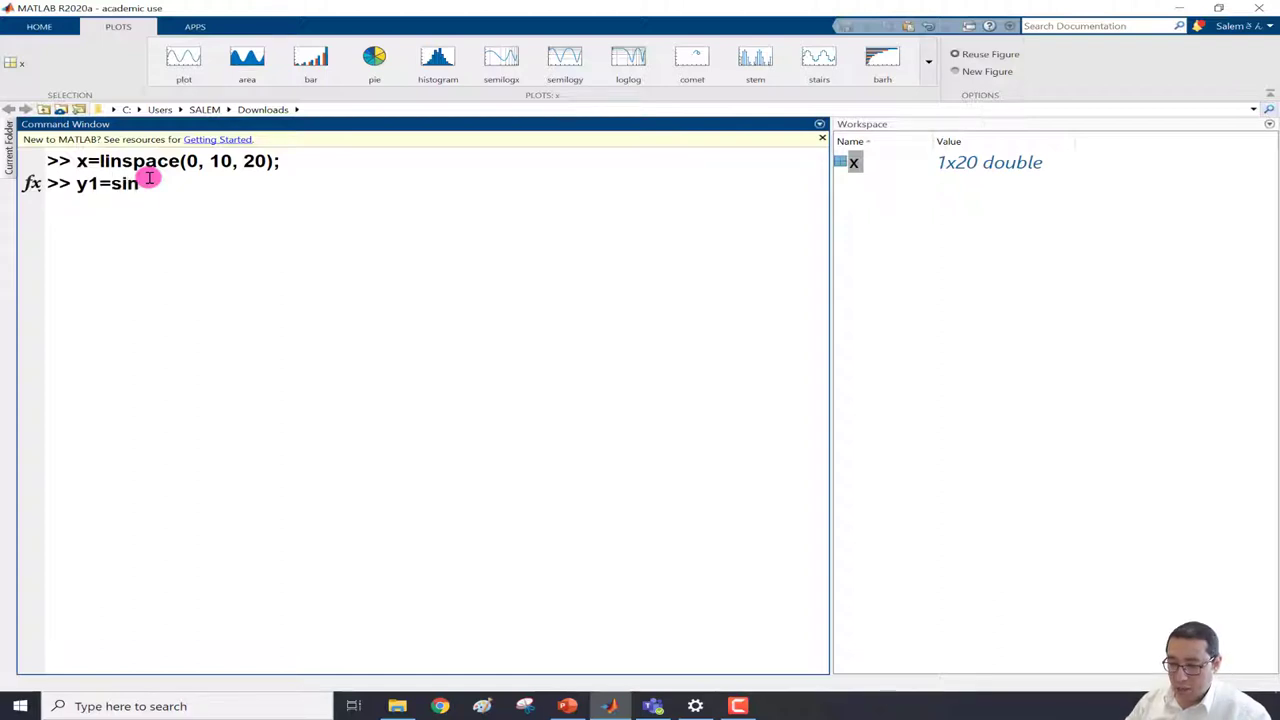
{"action": "type", "text": "(x);"}
{"action": "key", "text": "Return"}
{"action": "type", "text": "y2=cos"}
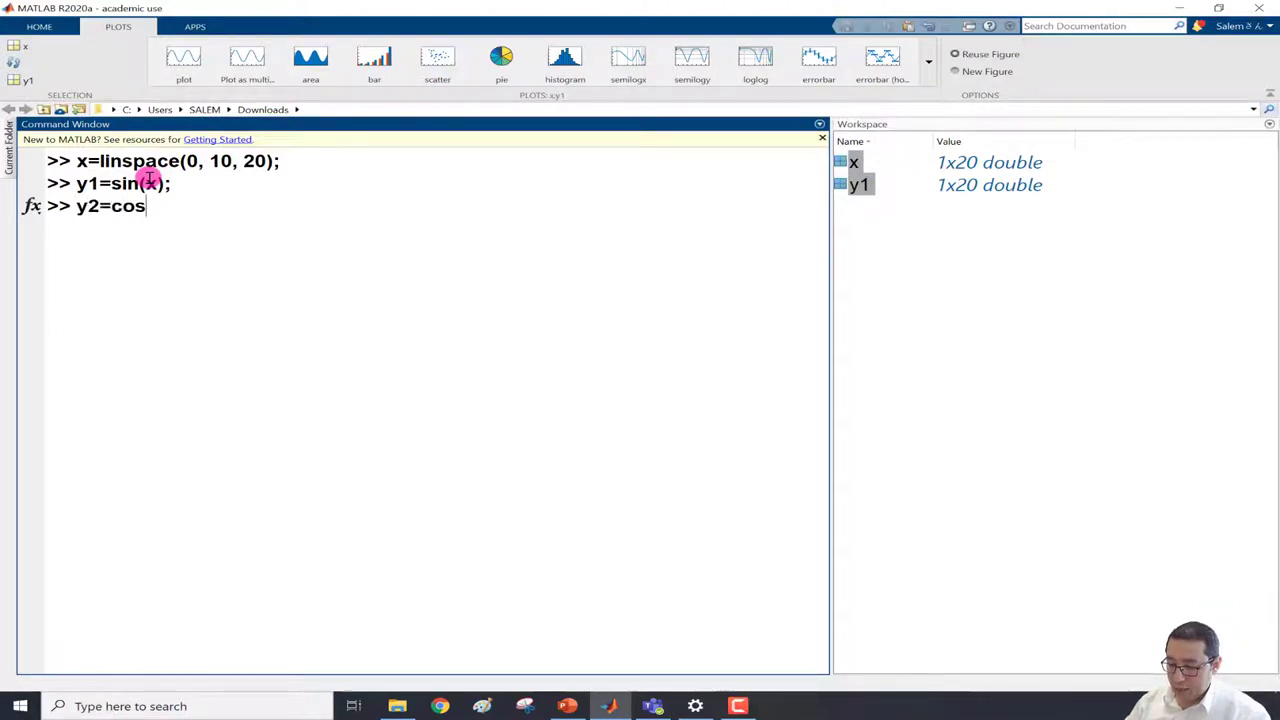
{"action": "type", "text": "(x);"}
{"action": "key", "text": "Return"}
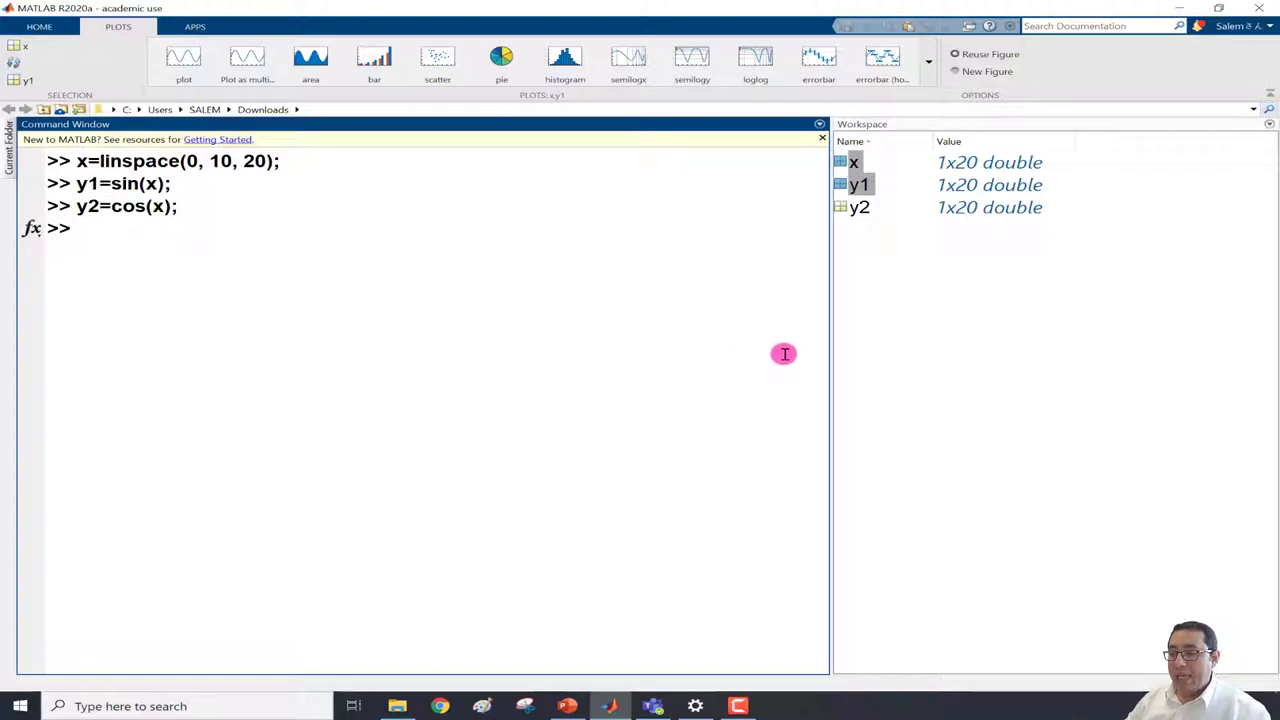
- Examine the full range of plot types offered for y1, and check those offered for y2
{"action": "left_click", "coordinate": [991, 306]}
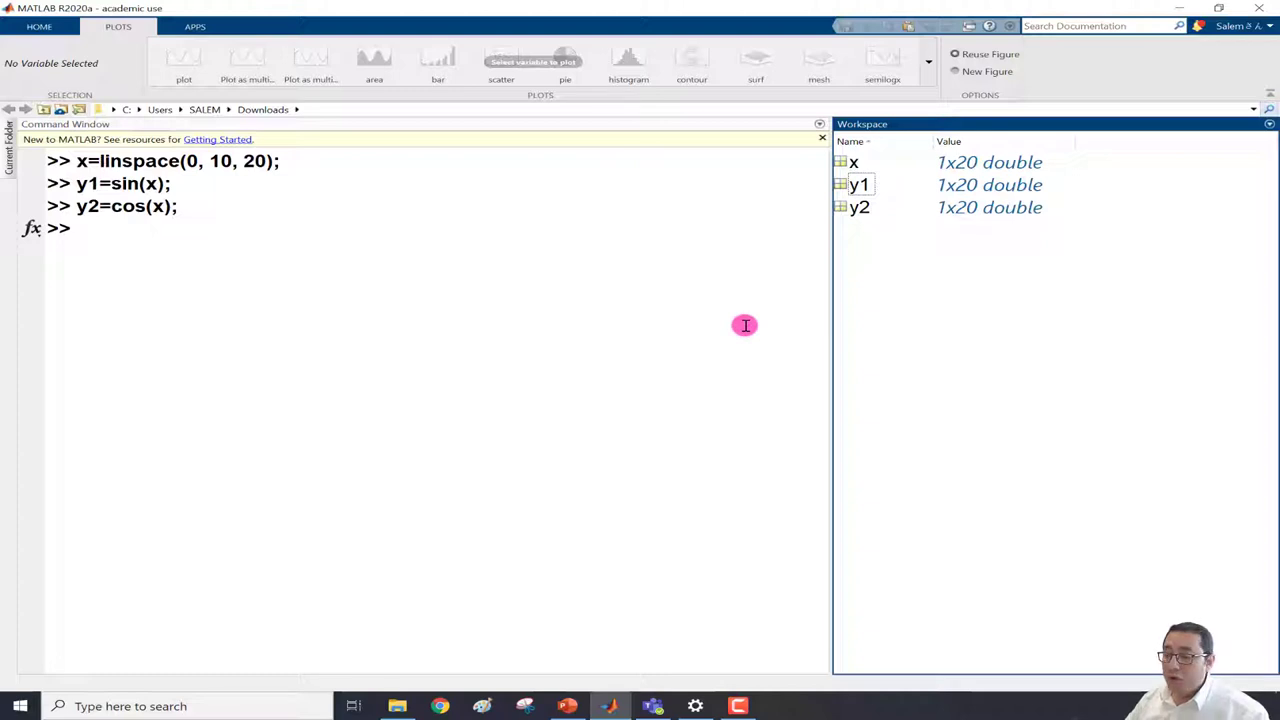
{"action": "left_click", "coordinate": [860, 185]}
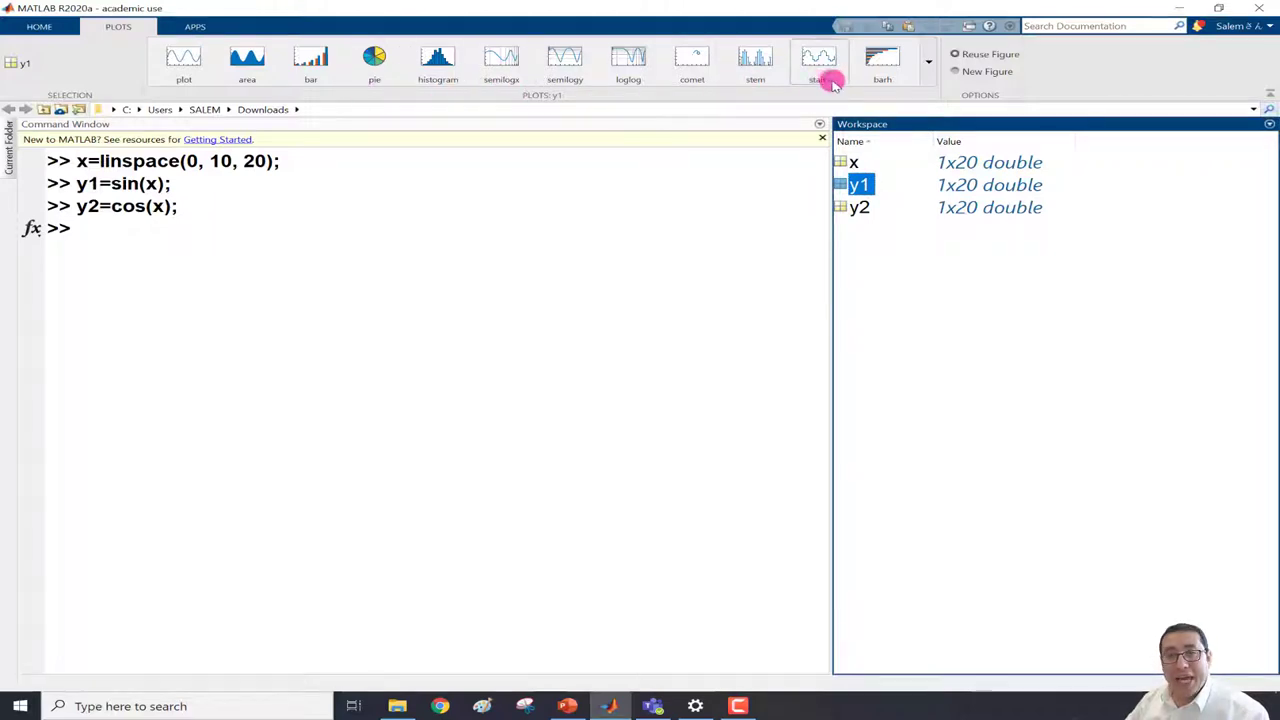
{"action": "left_click", "coordinate": [931, 64]}
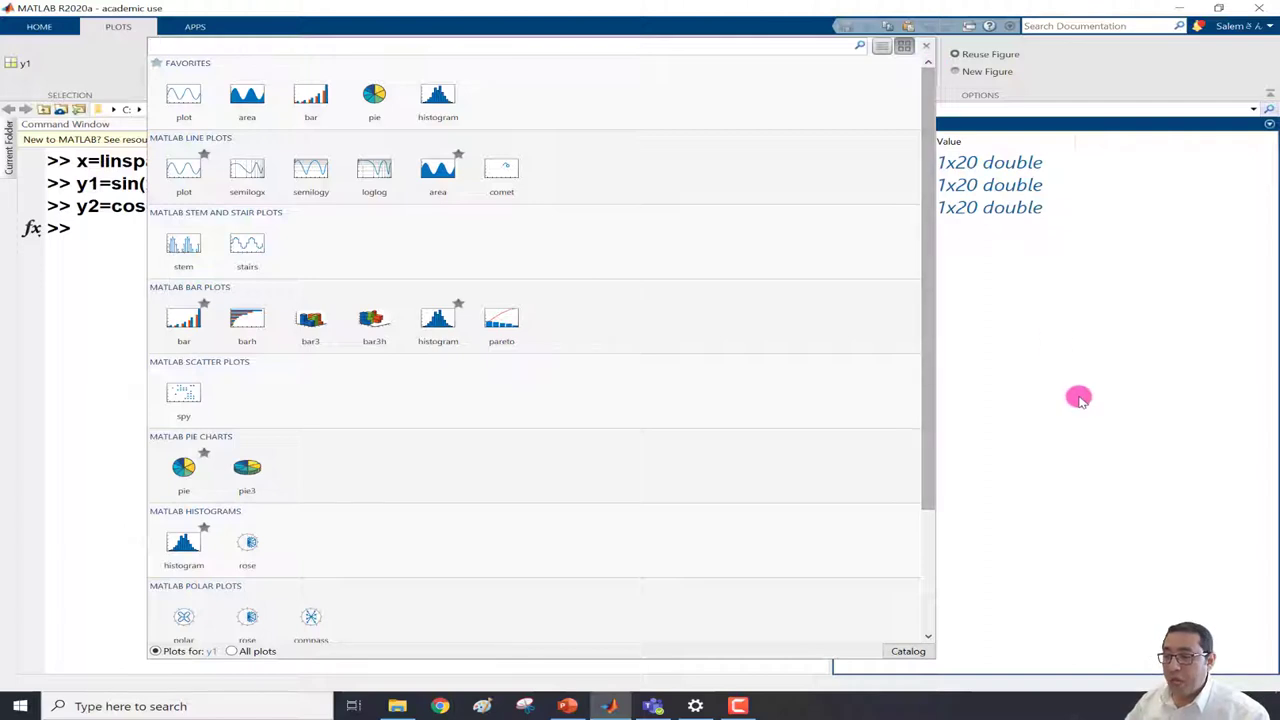
{"action": "left_click", "coordinate": [1077, 394]}
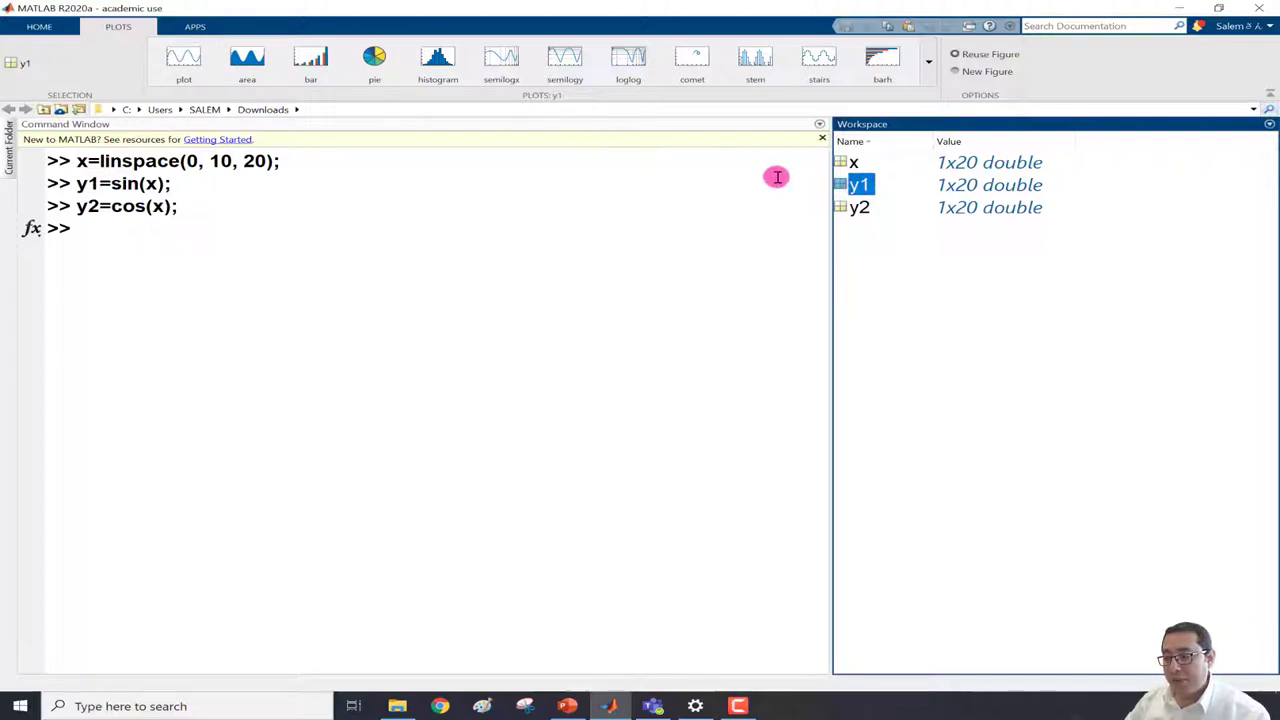
{"action": "left_click", "coordinate": [860, 207]}
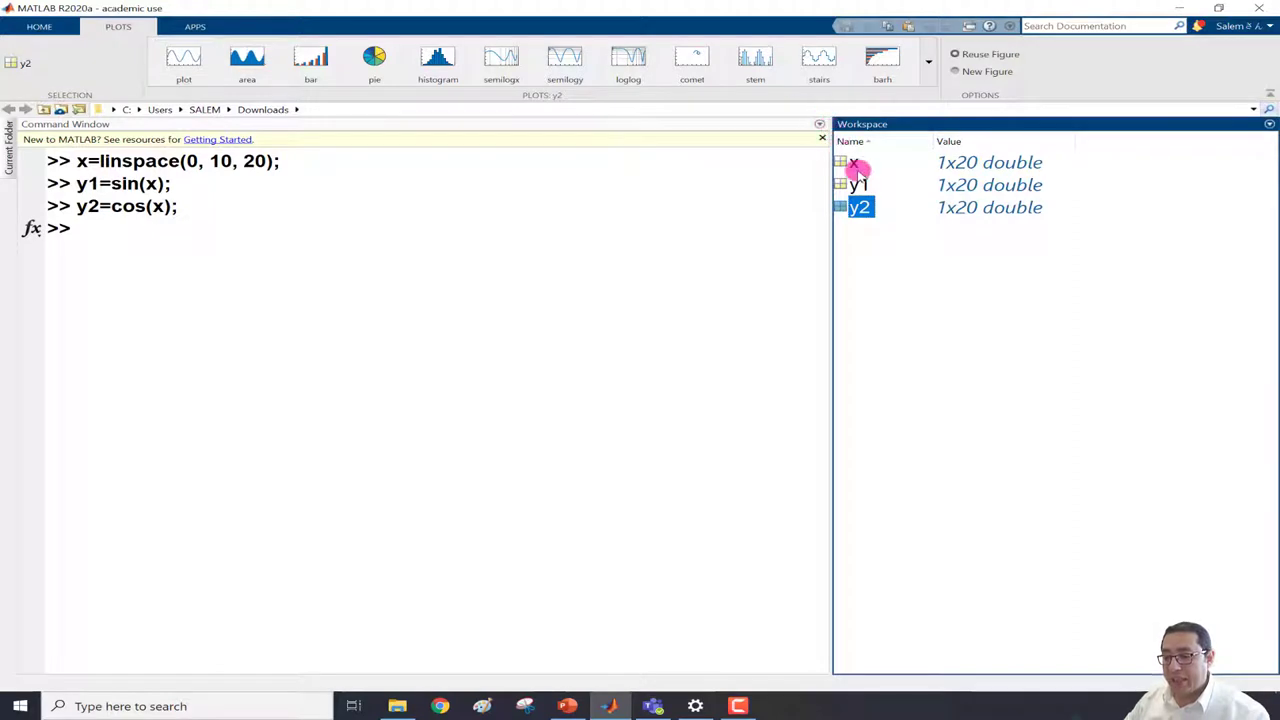
- Plot y1 against x as a line plot, with the figure placed beside the un-maximized main window
{"action": "left_click", "coordinate": [855, 163]}
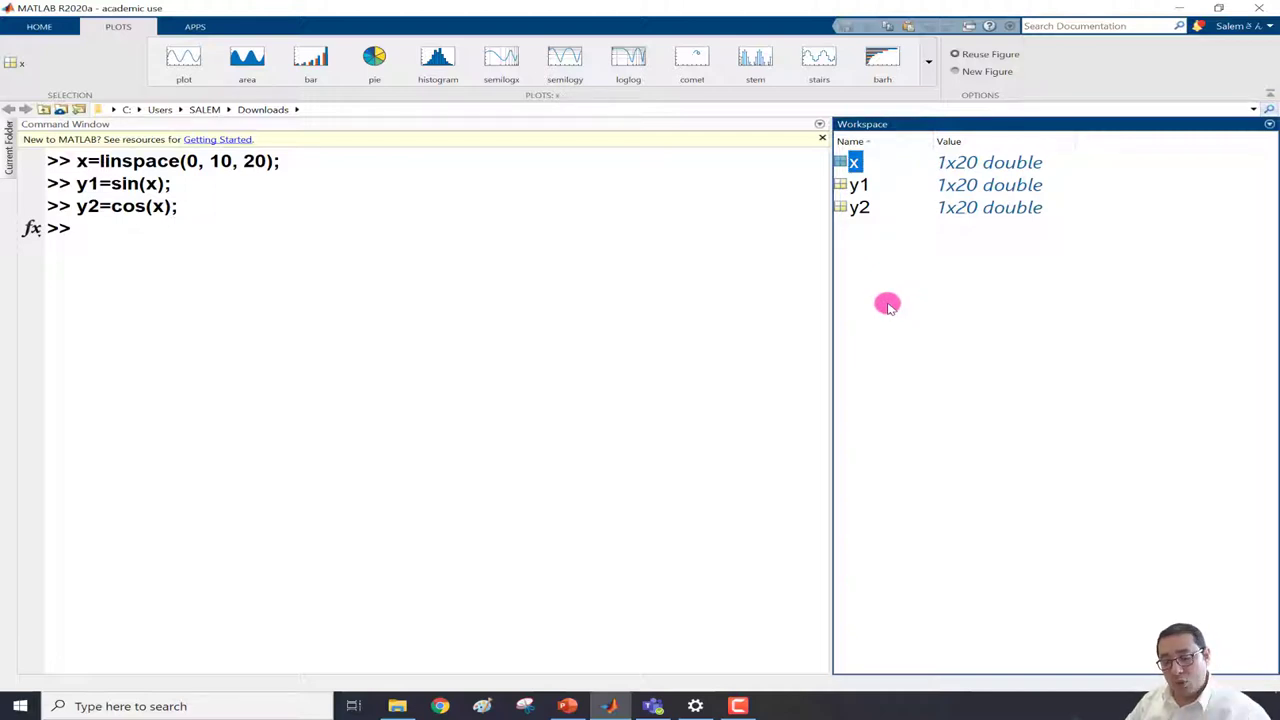
{"action": "left_click", "coordinate": [860, 188], "text": "ctrl"}
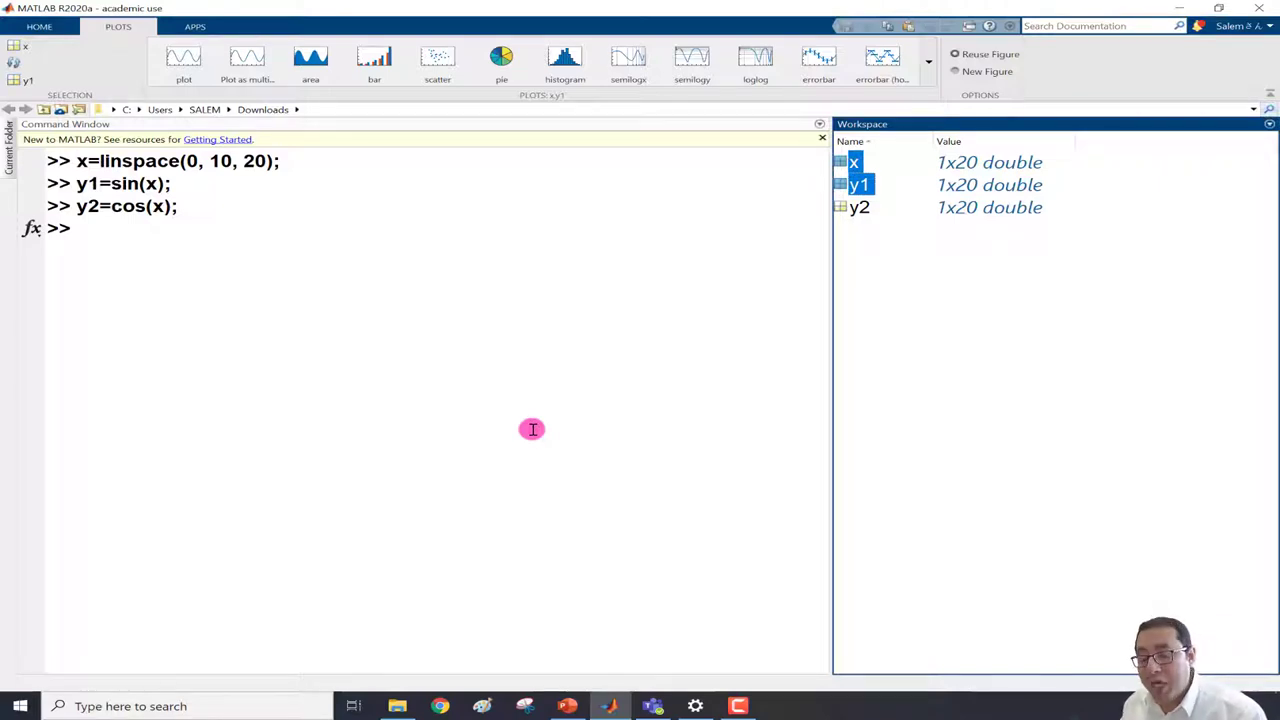
{"action": "left_click", "coordinate": [1219, 9]}
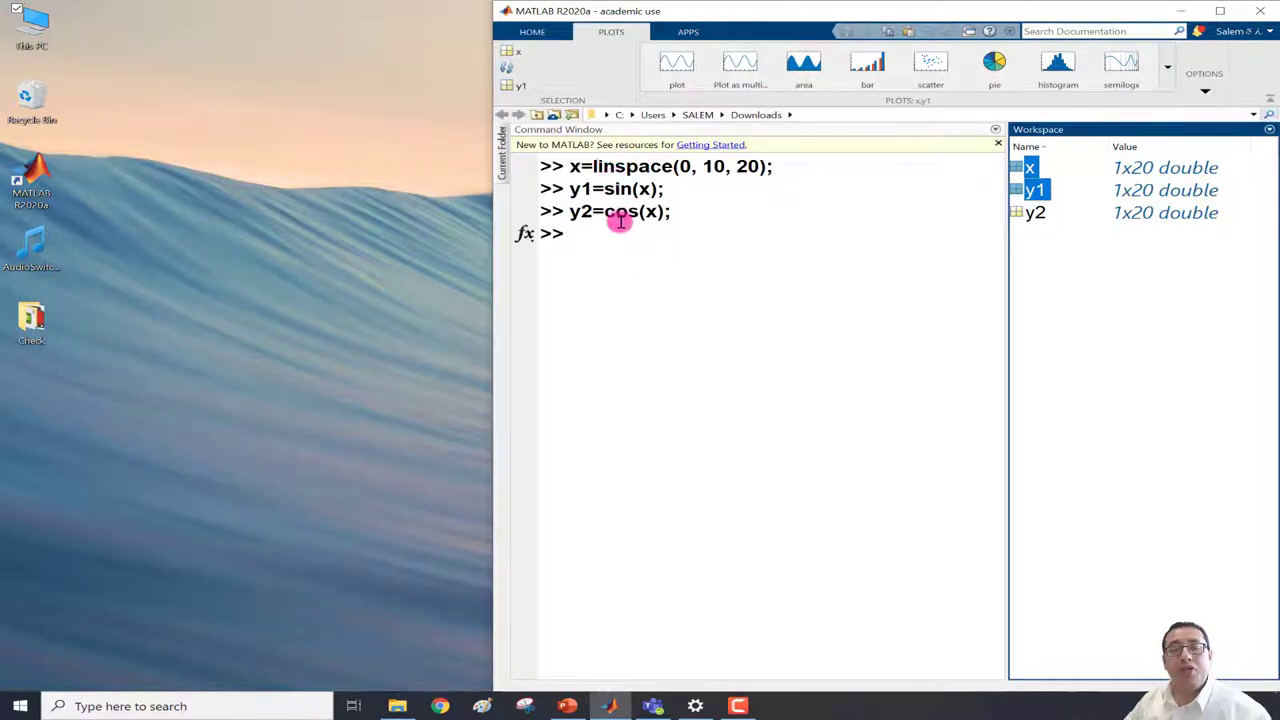
{"action": "left_click", "coordinate": [680, 72]}
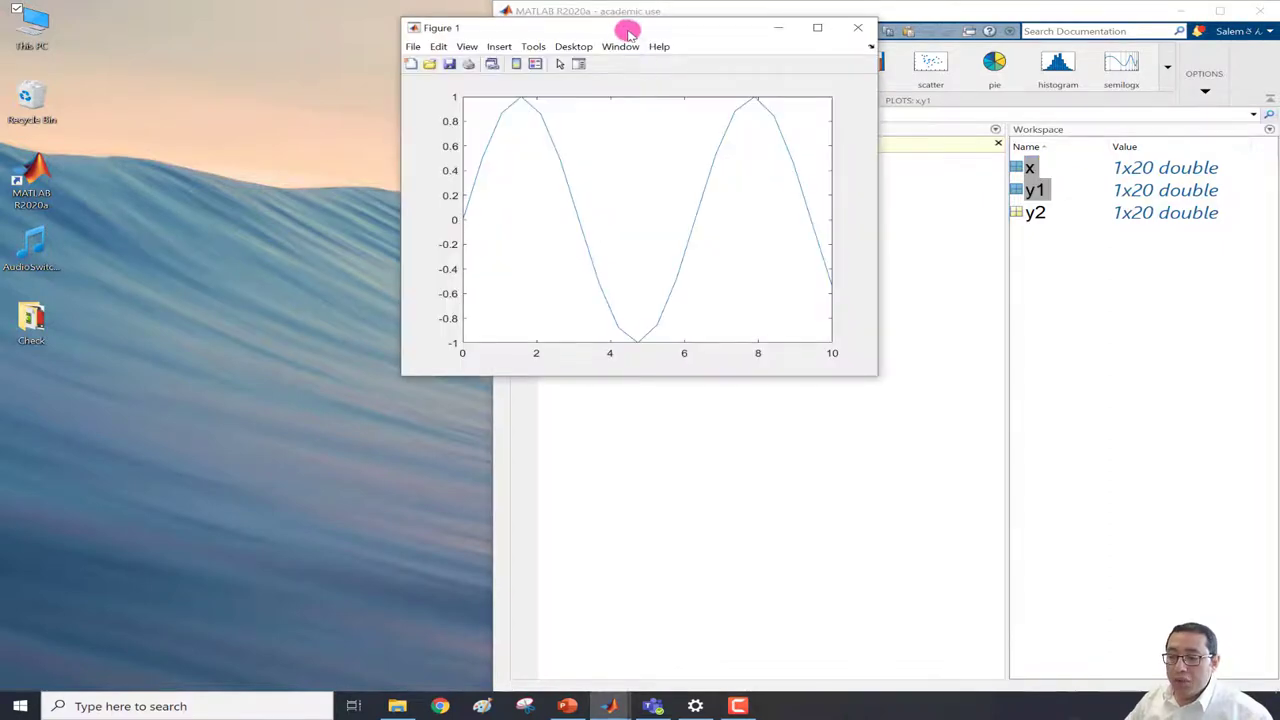
{"action": "left_click_drag", "start_coordinate": [603, 31], "coordinate": [198, 81]}
{"action": "left_click_drag", "start_coordinate": [660, 236], "coordinate": [558, 232]}
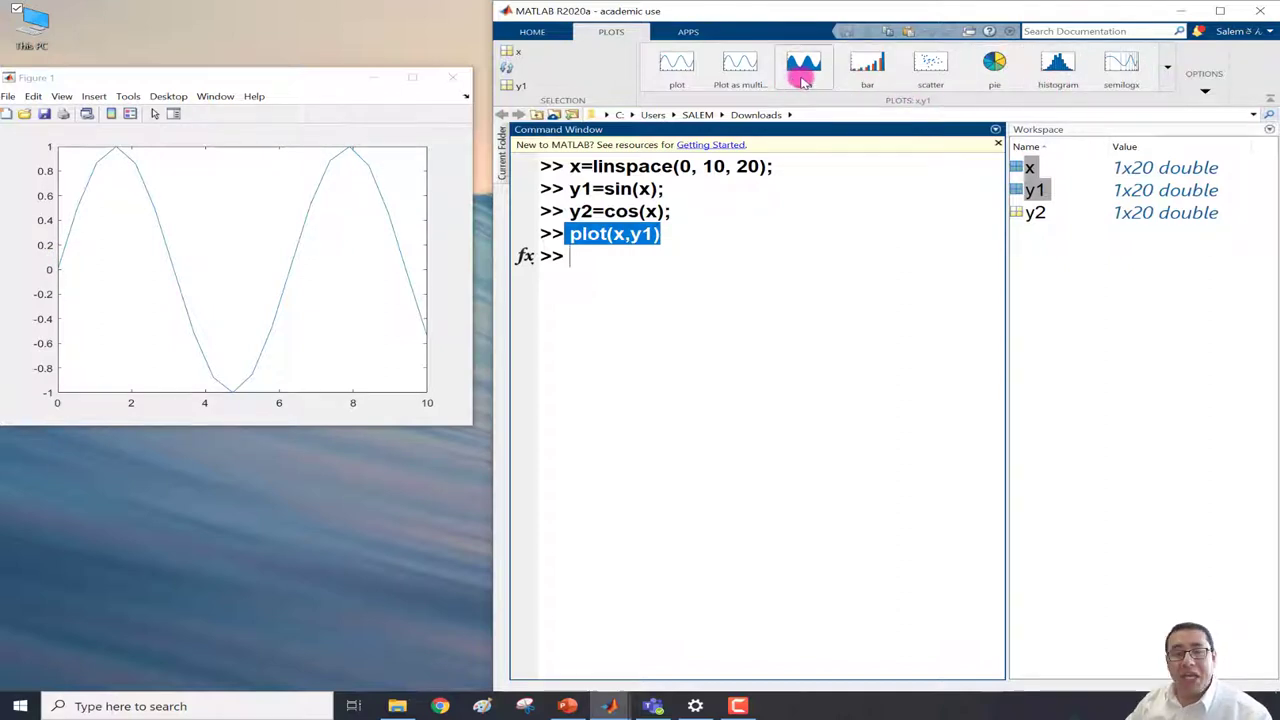
- Create a filled area plot of y1 against x and check the command it generates
{"action": "mouse_move", "coordinate": [805, 82]}
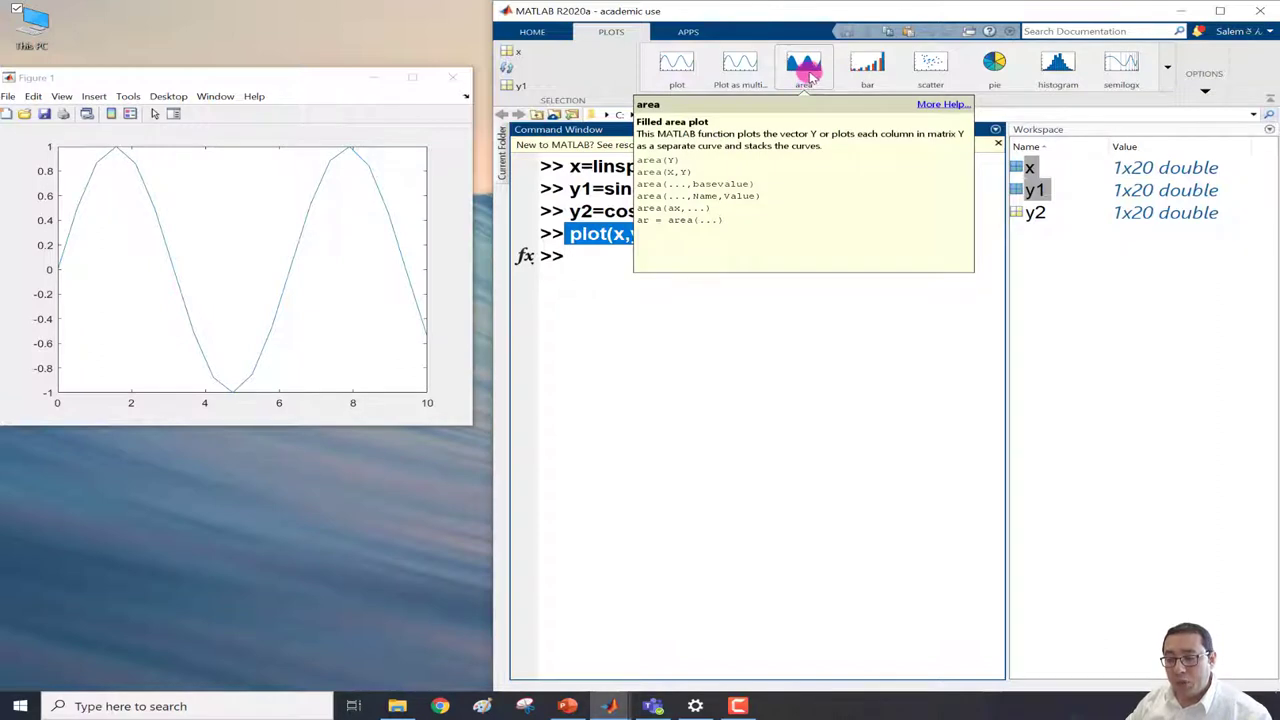
{"action": "left_click", "coordinate": [806, 72]}
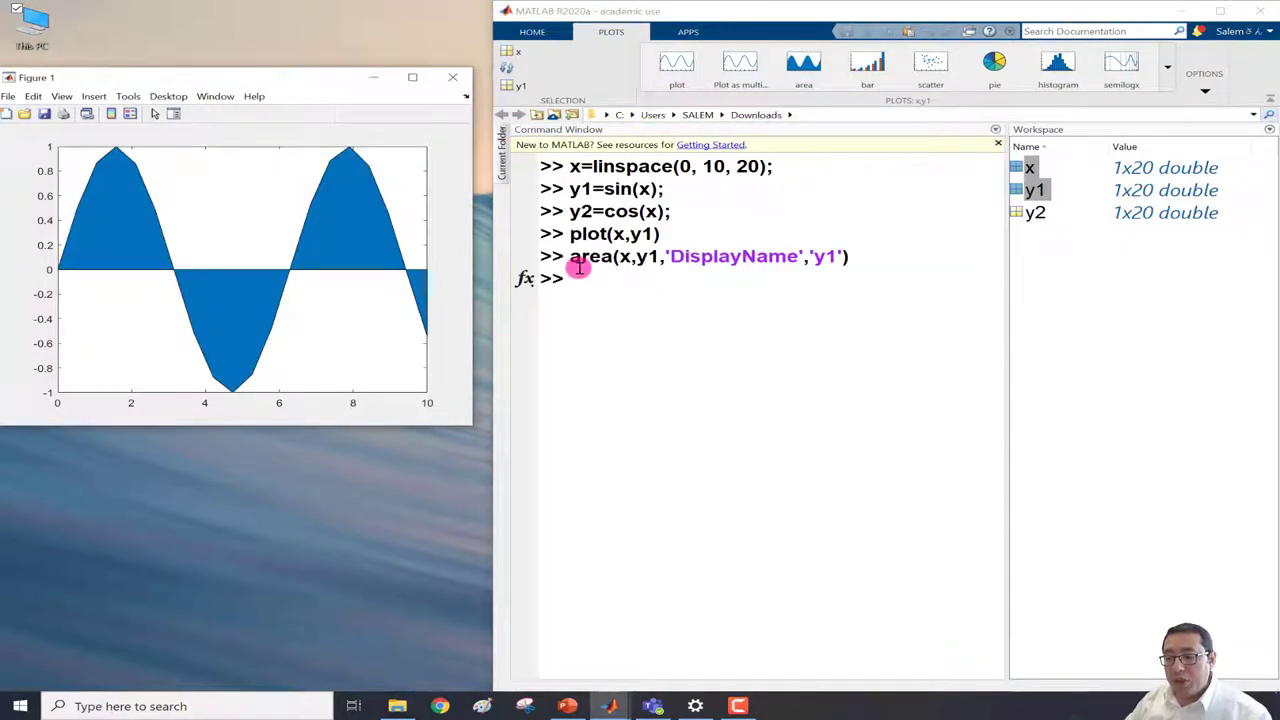
{"action": "left_click_drag", "start_coordinate": [575, 259], "coordinate": [862, 258]}
{"action": "left_click", "coordinate": [721, 312]}
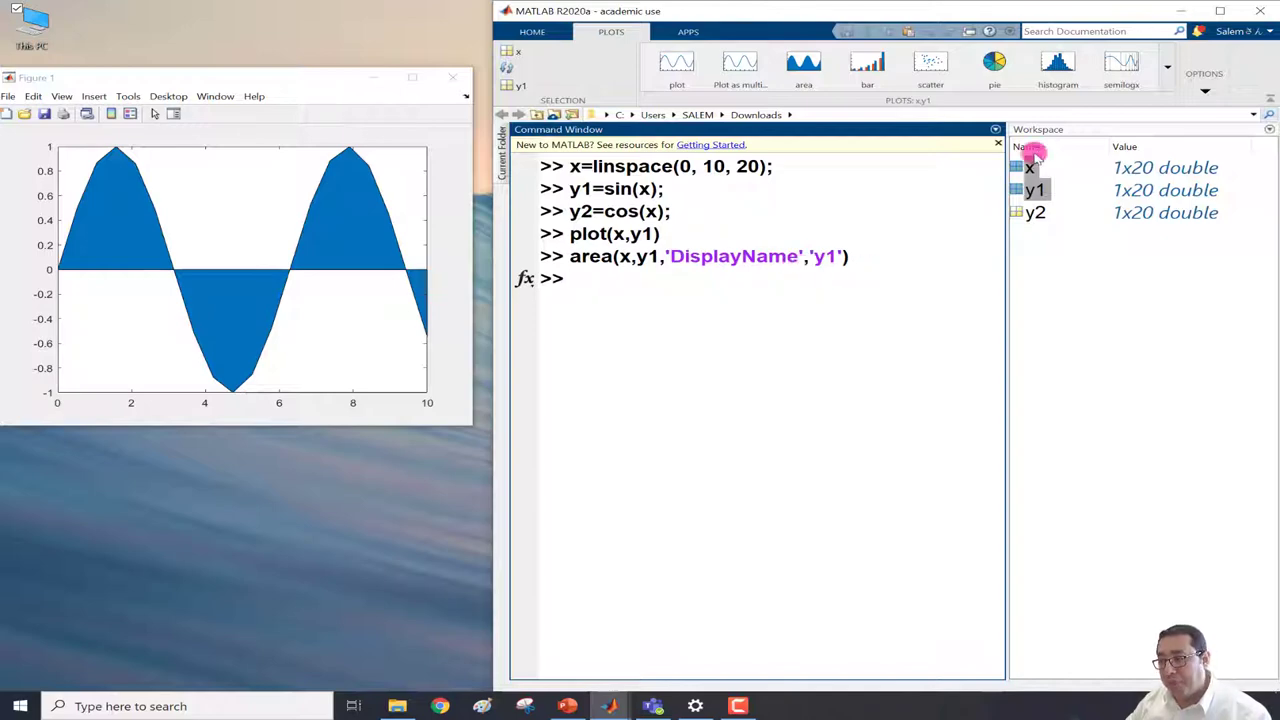
- Create a bar plot of y1 against x from the full plot gallery
{"action": "left_click", "coordinate": [1167, 67]}
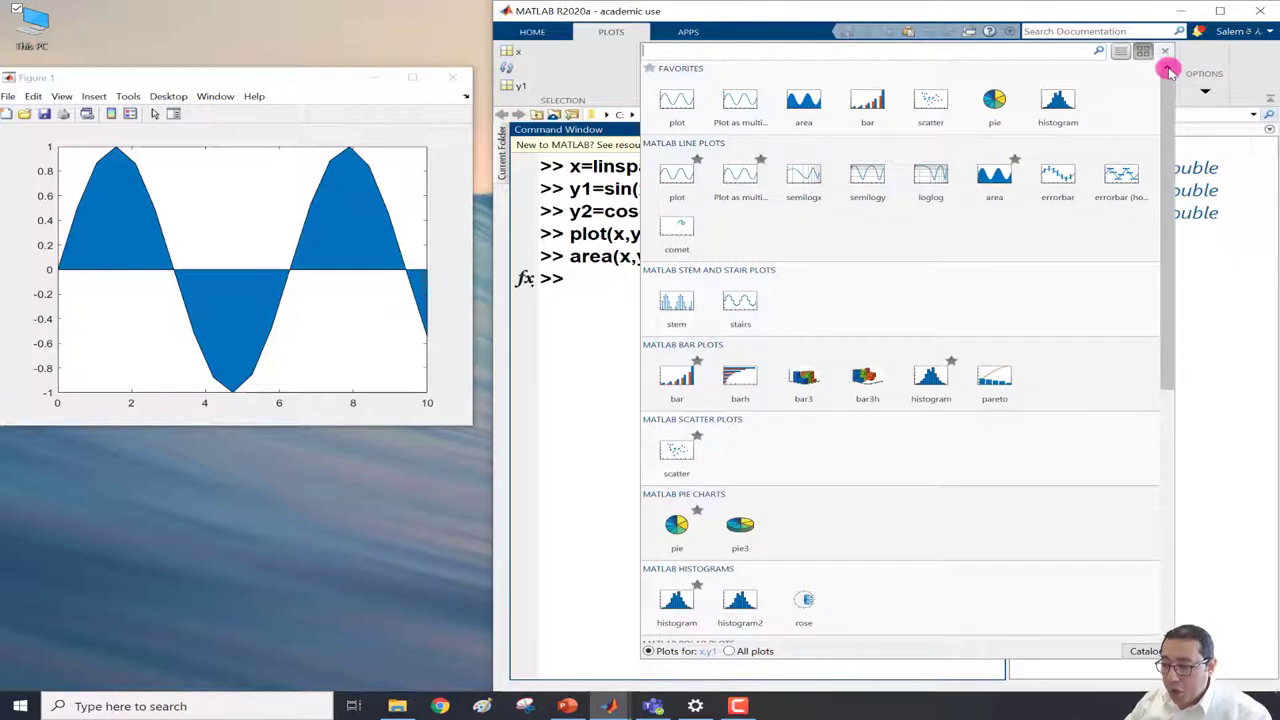
{"action": "left_click", "coordinate": [867, 104]}
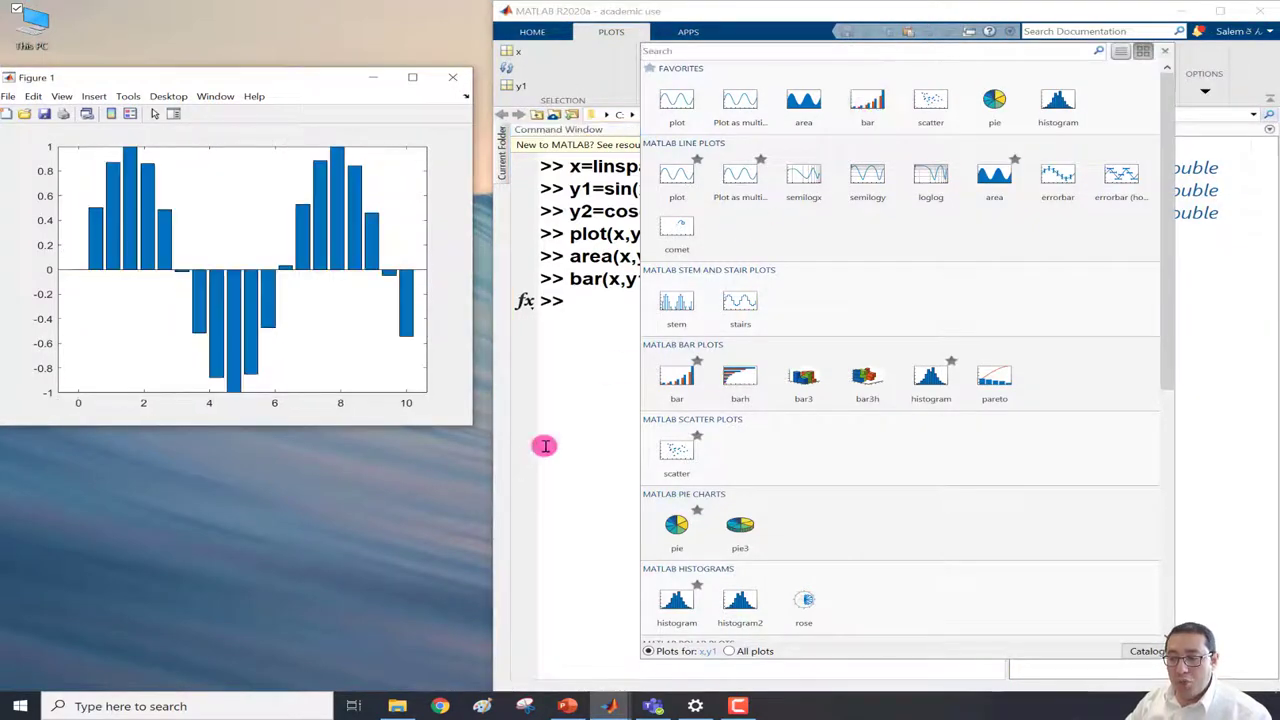
{"action": "left_click", "coordinate": [545, 446]}
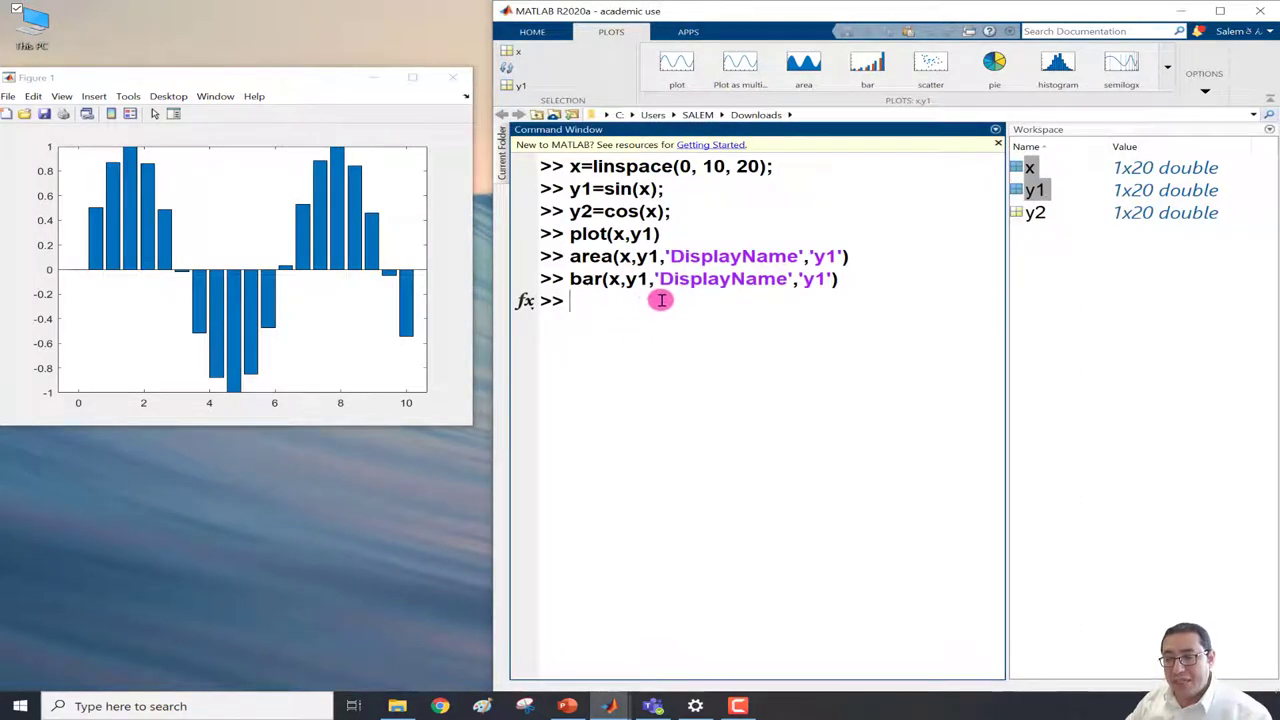
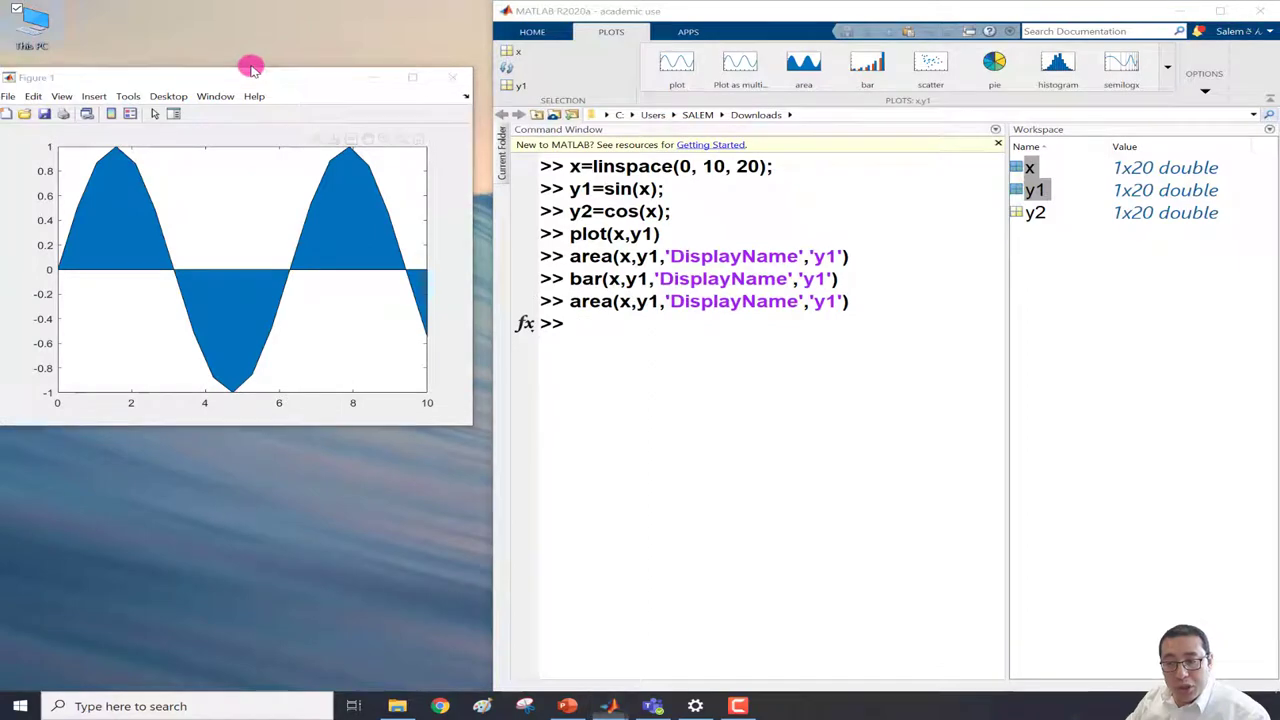
- Shift the figure window slightly and widen the main window over it so more plot types and the figure options fit
{"action": "left_click", "coordinate": [254, 96]}
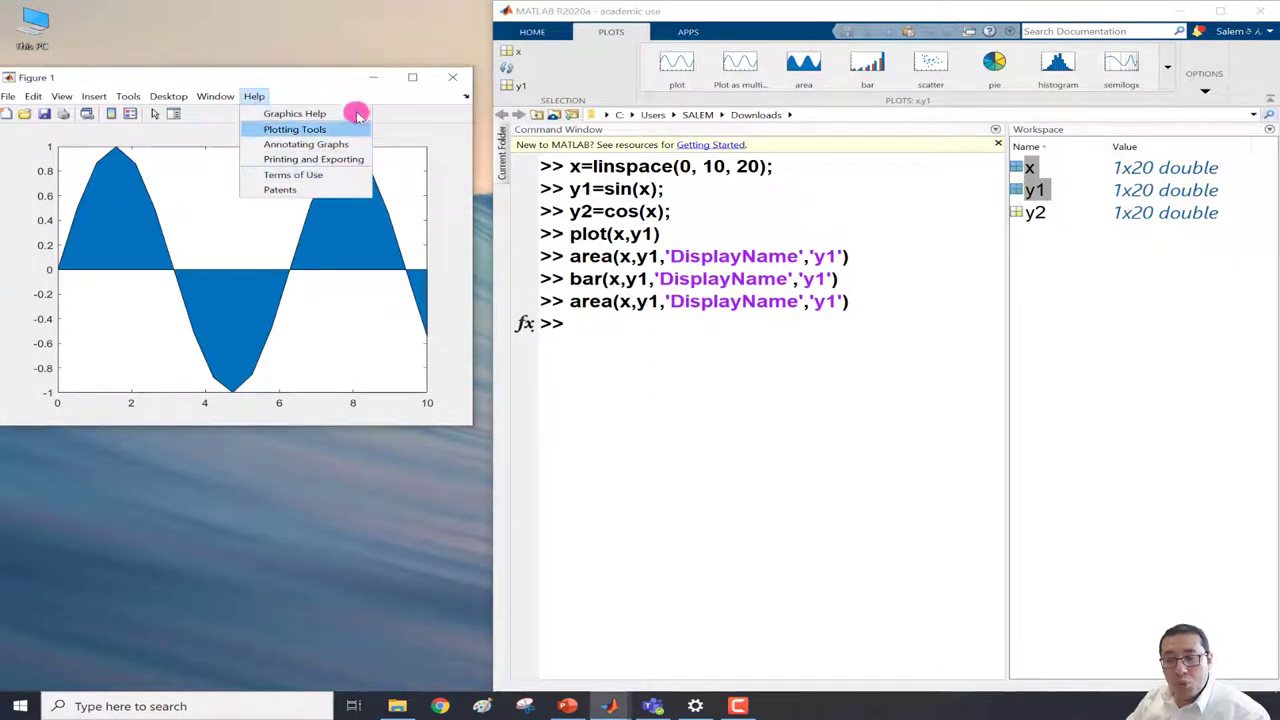
{"action": "left_click", "coordinate": [323, 80]}
{"action": "mouse_move", "coordinate": [317, 86]}
{"action": "left_mouse_down"}
{"action": "mouse_move", "coordinate": [404, 196]}
{"action": "mouse_move", "coordinate": [355, 103]}
{"action": "mouse_move", "coordinate": [319, 84]}
{"action": "mouse_move", "coordinate": [329, 90]}
{"action": "left_mouse_up"}
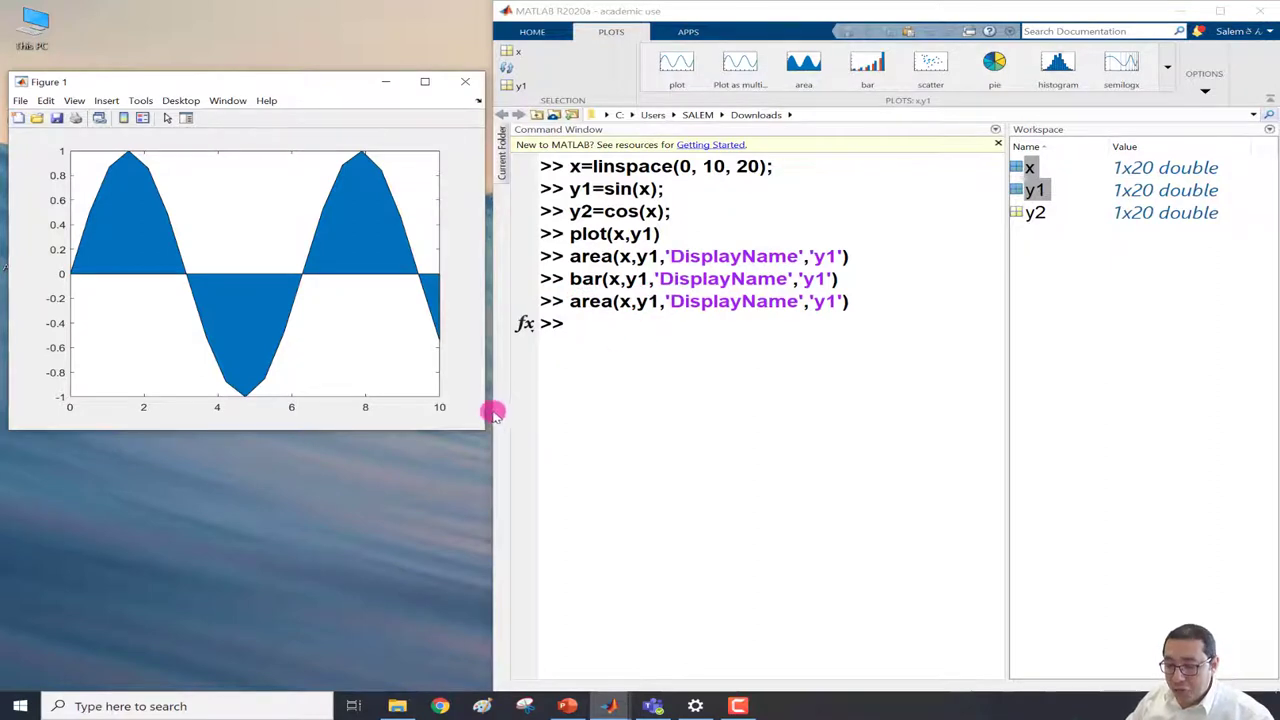
{"action": "left_click_drag", "start_coordinate": [491, 408], "coordinate": [355, 400]}
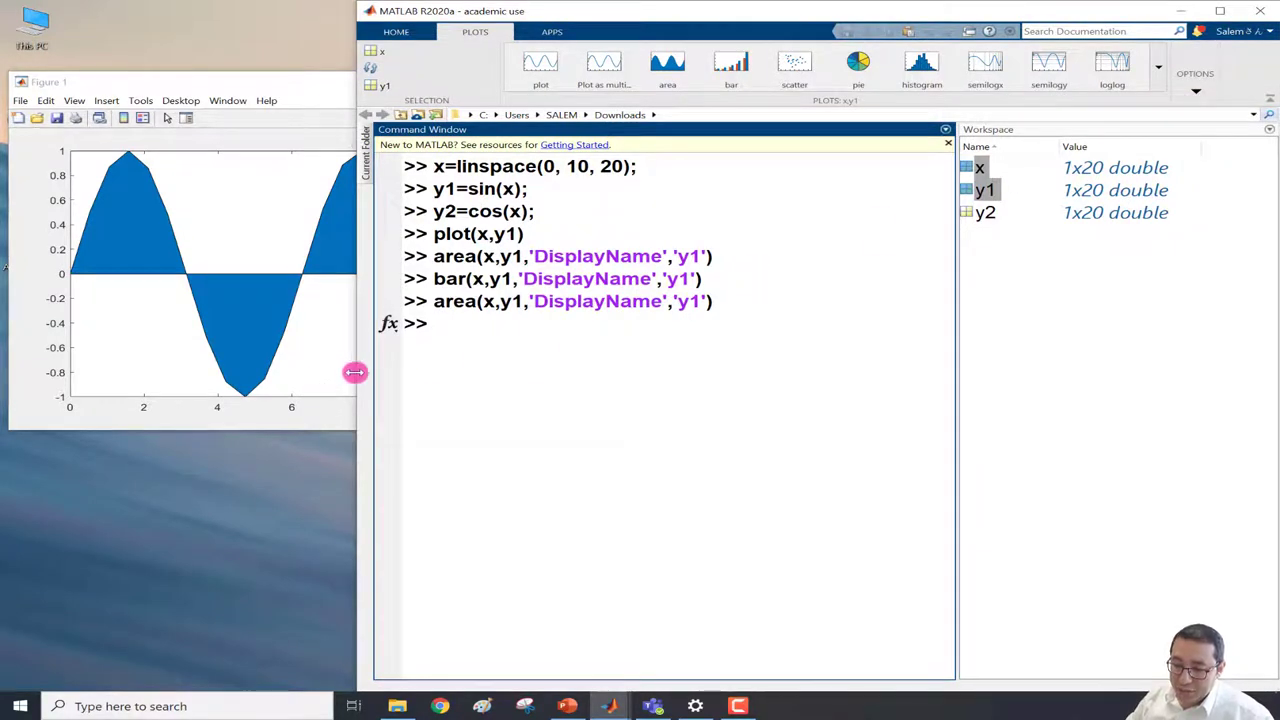
{"action": "left_click_drag", "start_coordinate": [355, 372], "coordinate": [149, 377]}
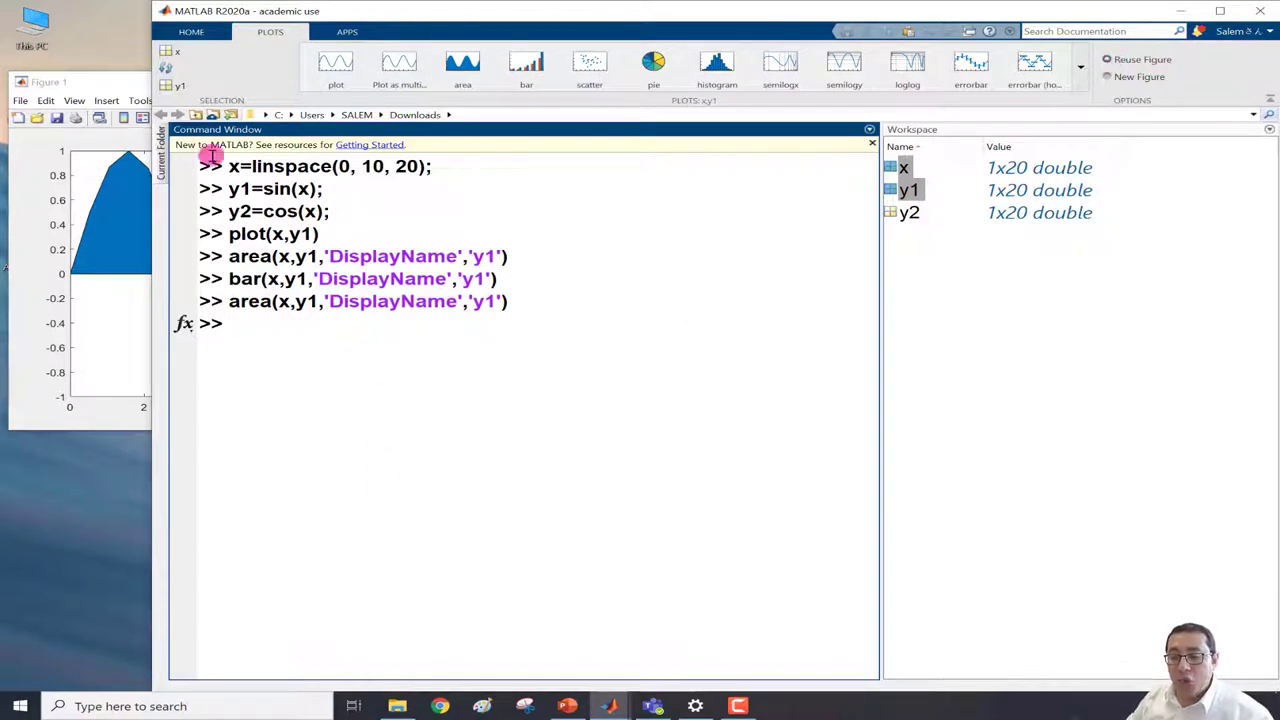
- Replace the area plot in the existing figure with a line plot of y1 against x and check the generated command
{"action": "left_click", "coordinate": [108, 84]}
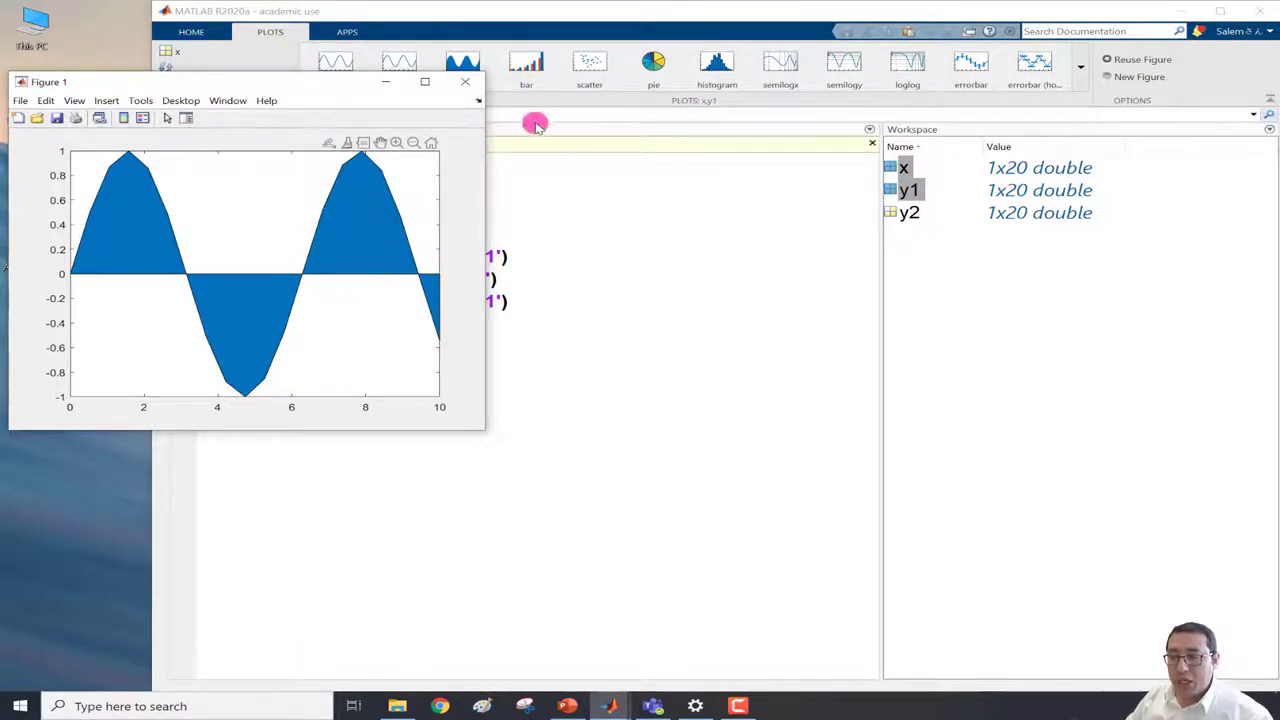
{"action": "left_click", "coordinate": [345, 60]}
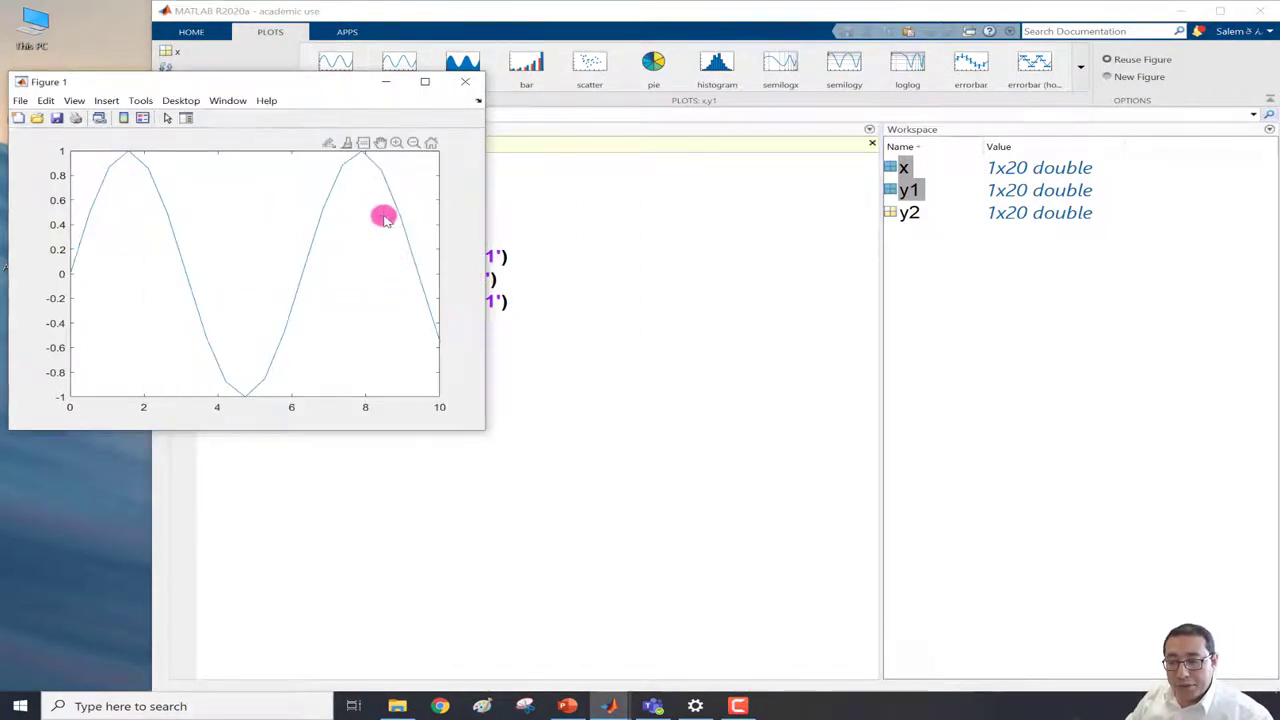
{"action": "left_click", "coordinate": [618, 348]}
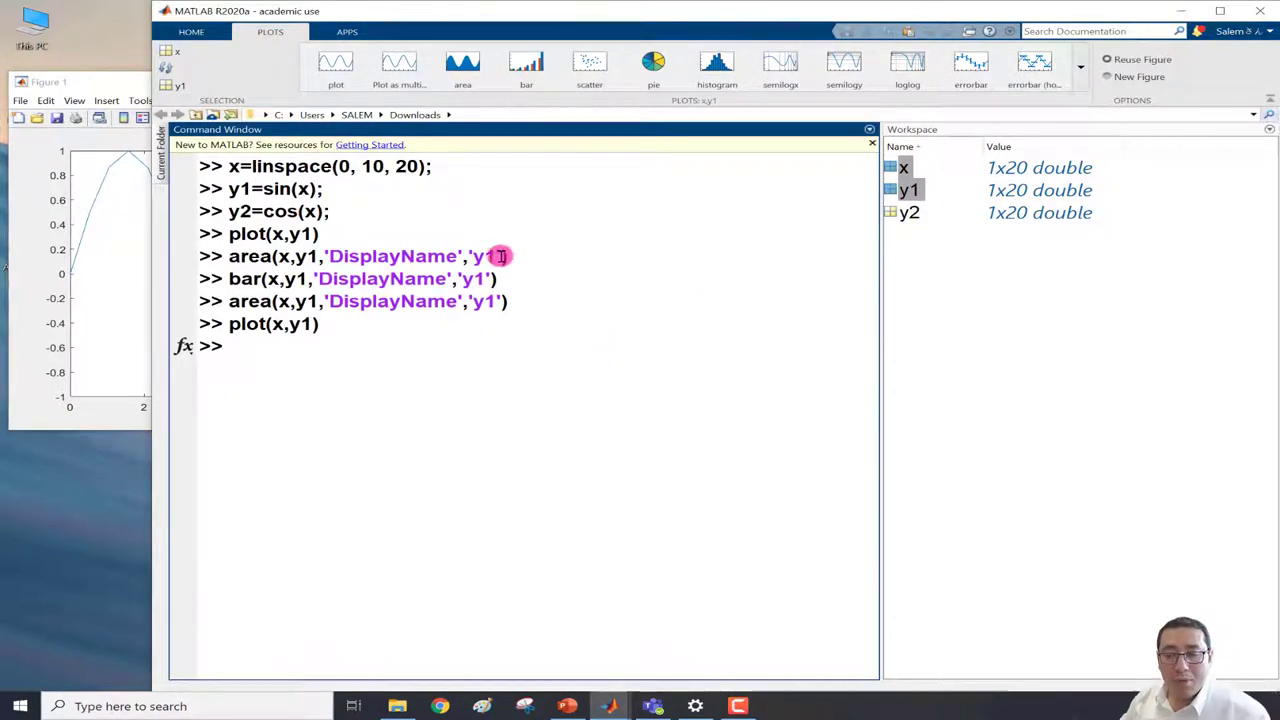
{"action": "left_click", "coordinate": [107, 88]}
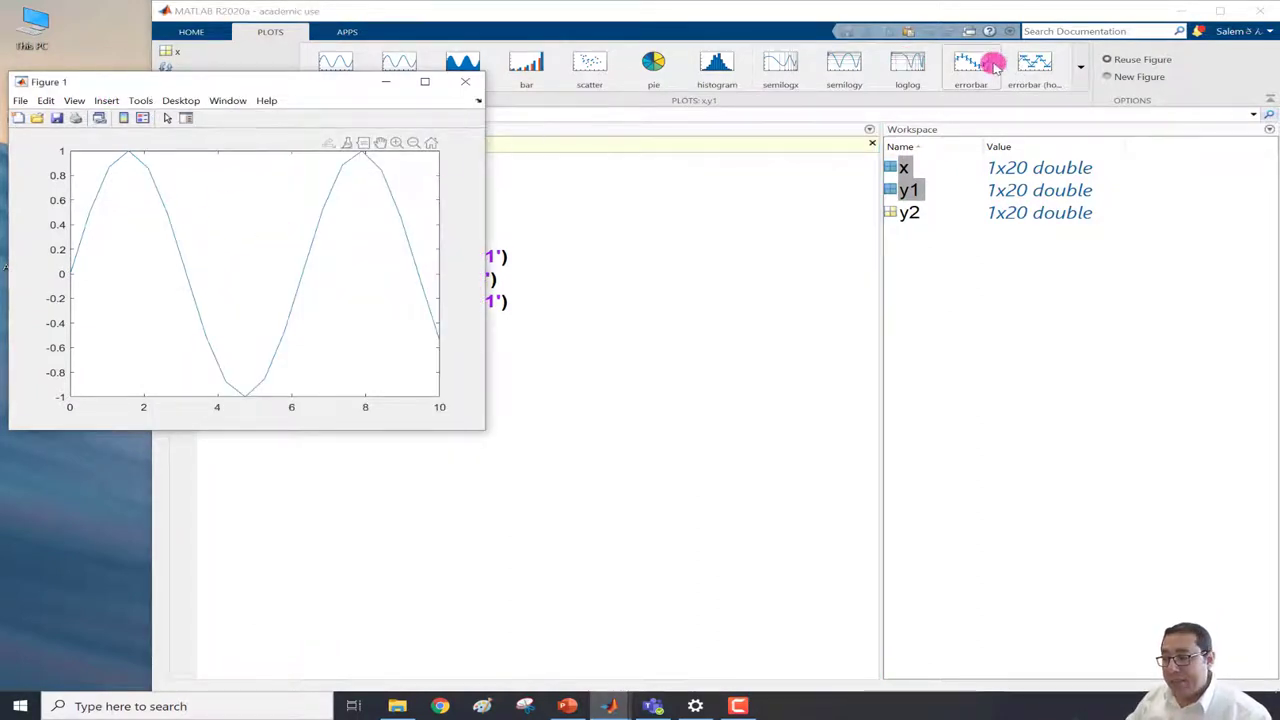
- Create an area plot of y1 against x in a new figure and place it beside the line plot figure
{"action": "left_click", "coordinate": [1108, 77]}
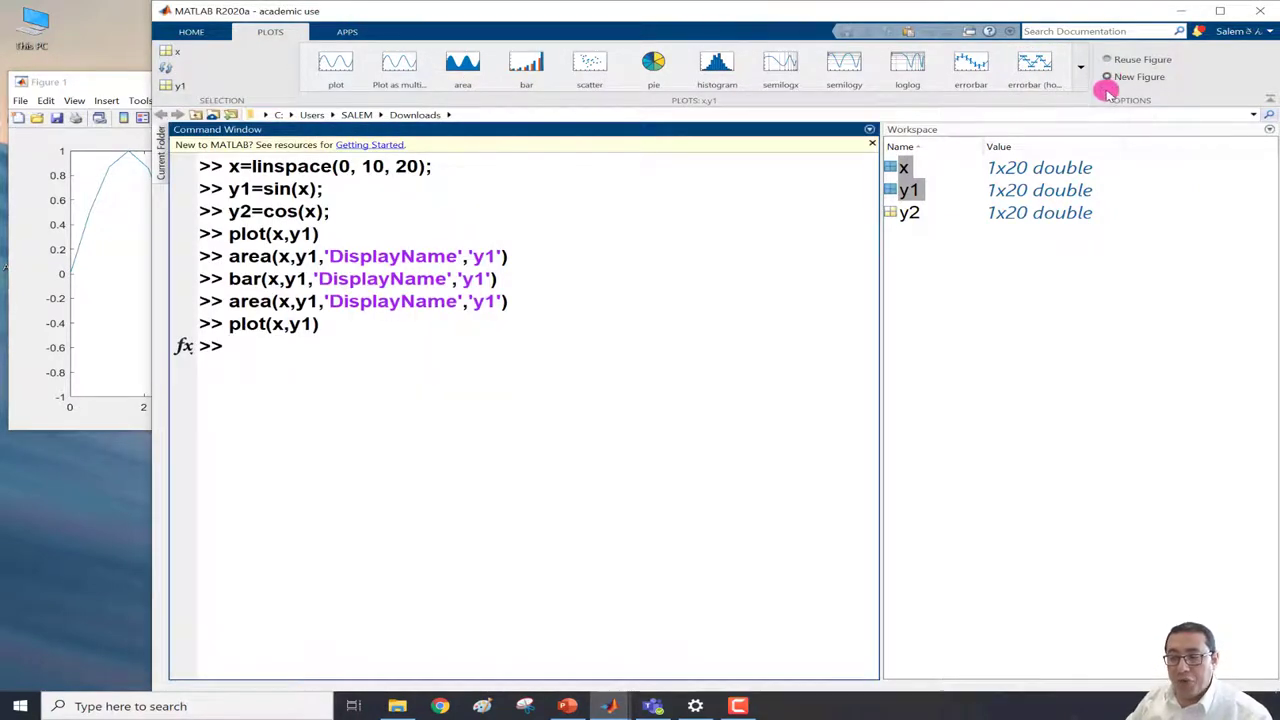
{"action": "left_click", "coordinate": [462, 70]}
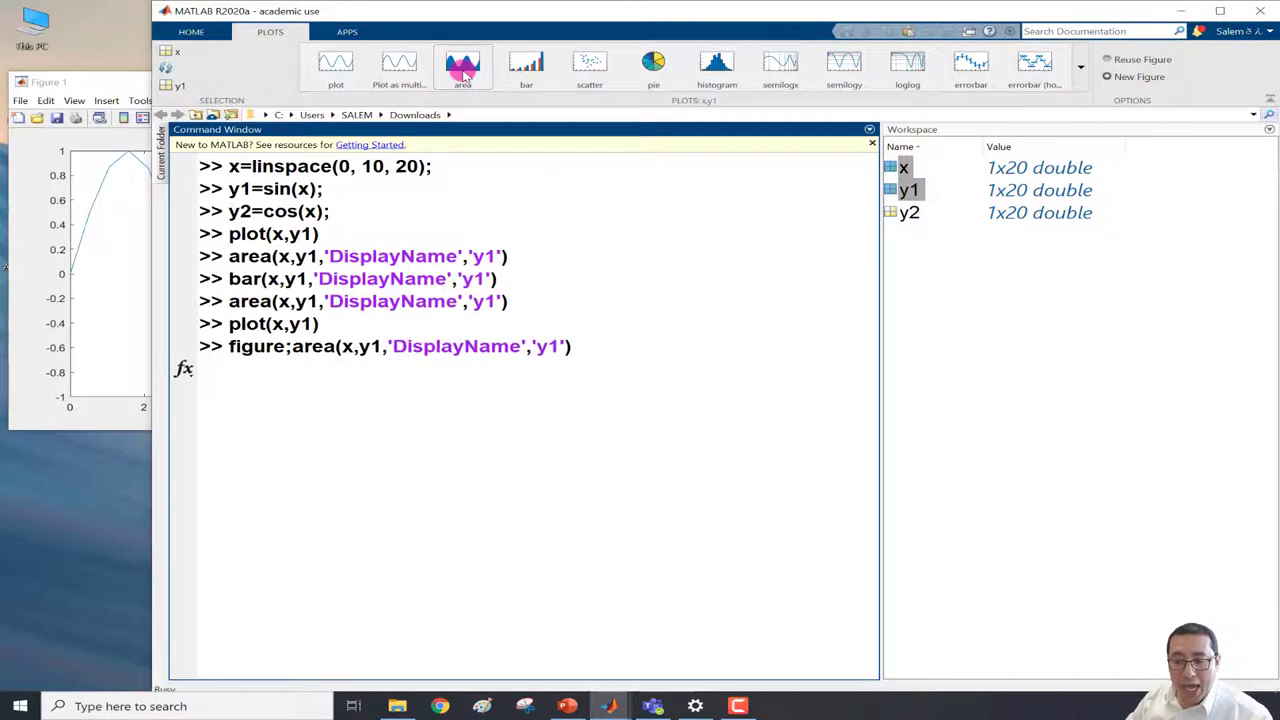
{"action": "left_click", "coordinate": [110, 80]}
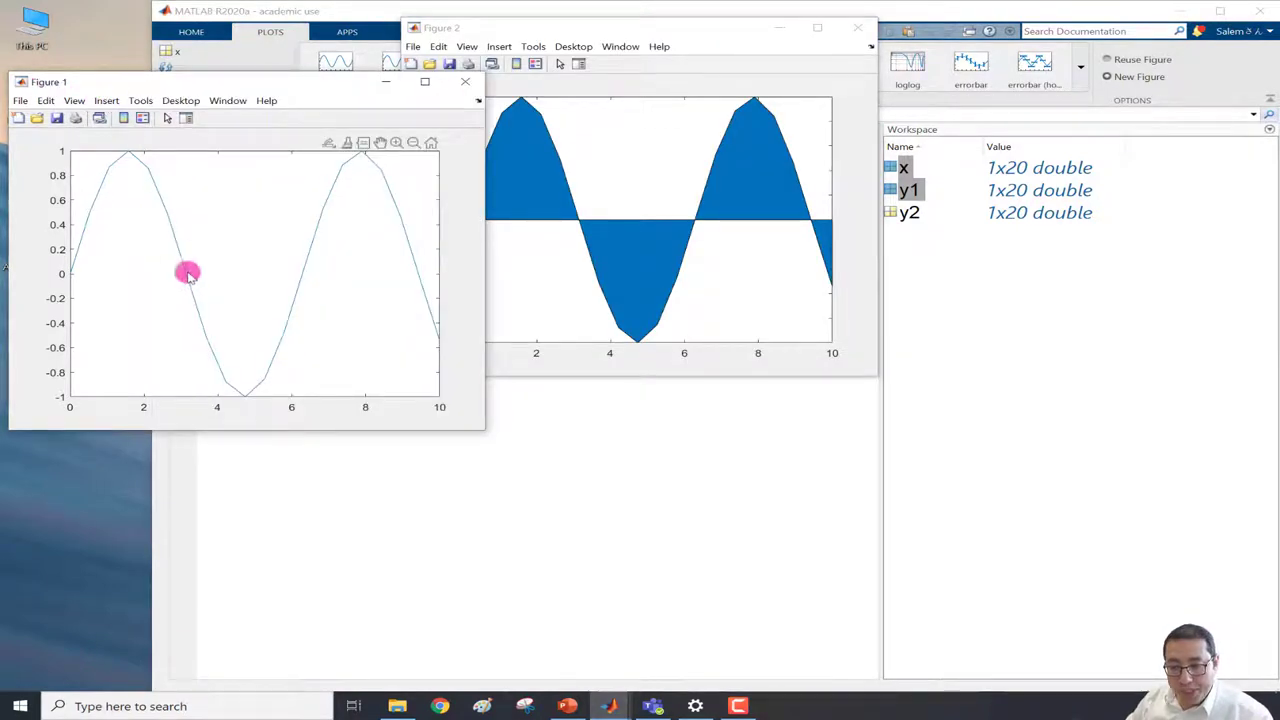
{"action": "left_click", "coordinate": [674, 30]}
{"action": "left_click_drag", "start_coordinate": [767, 77], "coordinate": [791, 86]}
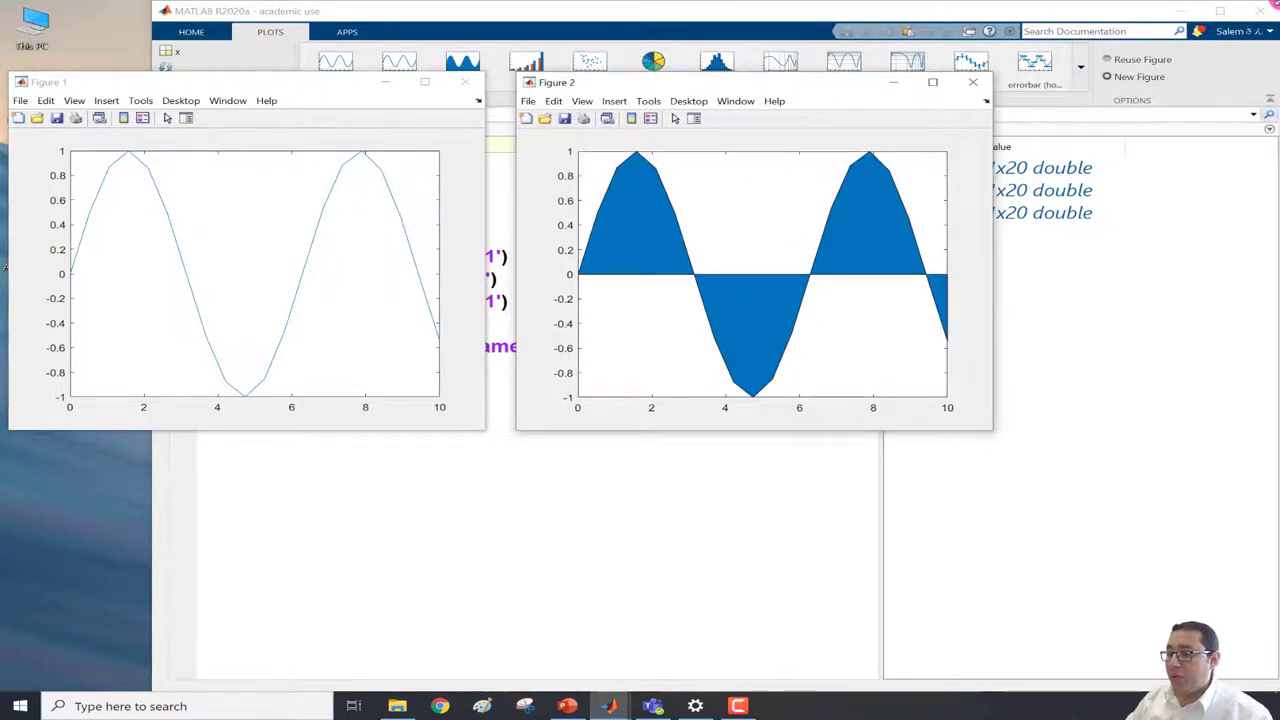
- Close every open figure with the close all command and clear the variable selection in the workspace
{"action": "left_click", "coordinate": [1145, 62]}
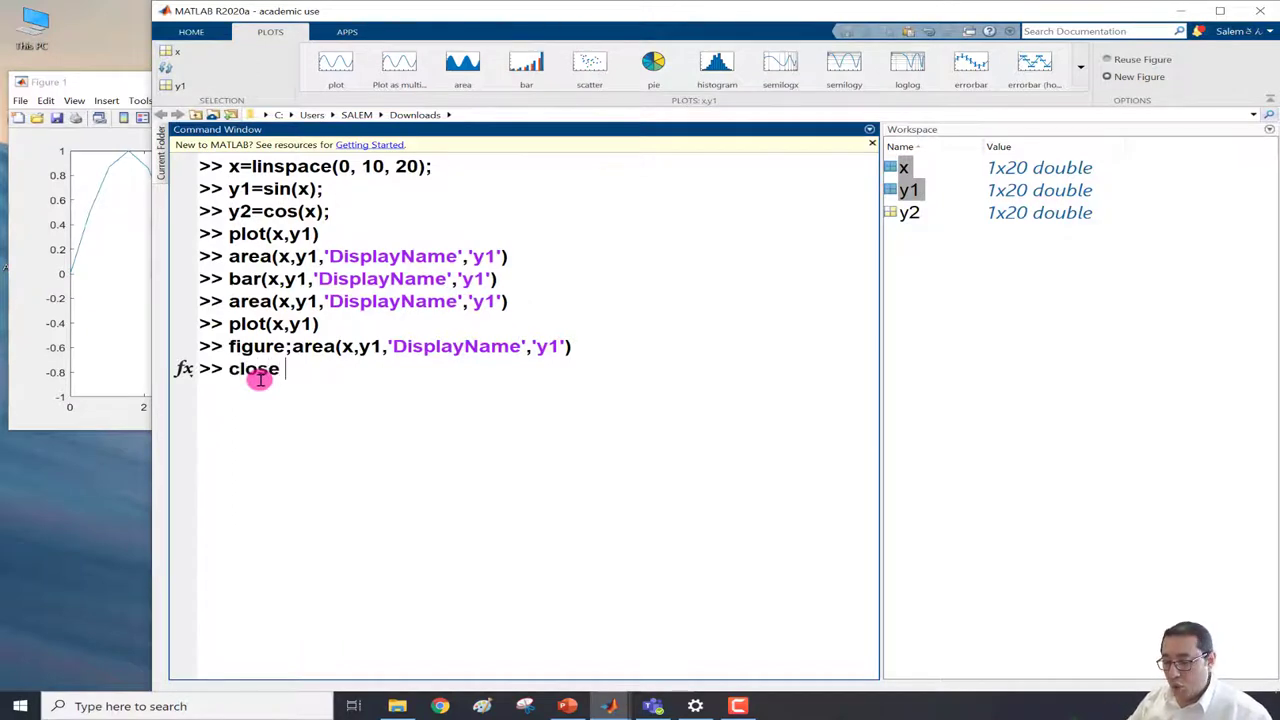
{"action": "key", "text": "Return"}
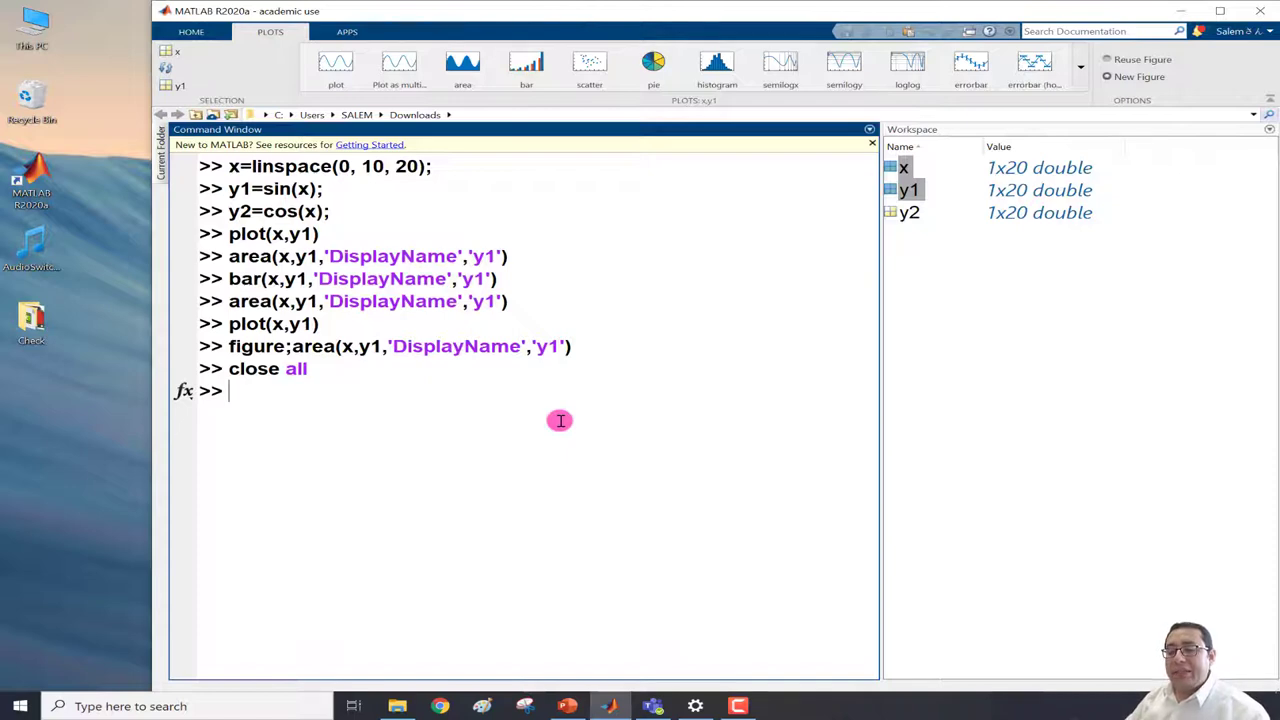
{"action": "left_click", "coordinate": [981, 399]}
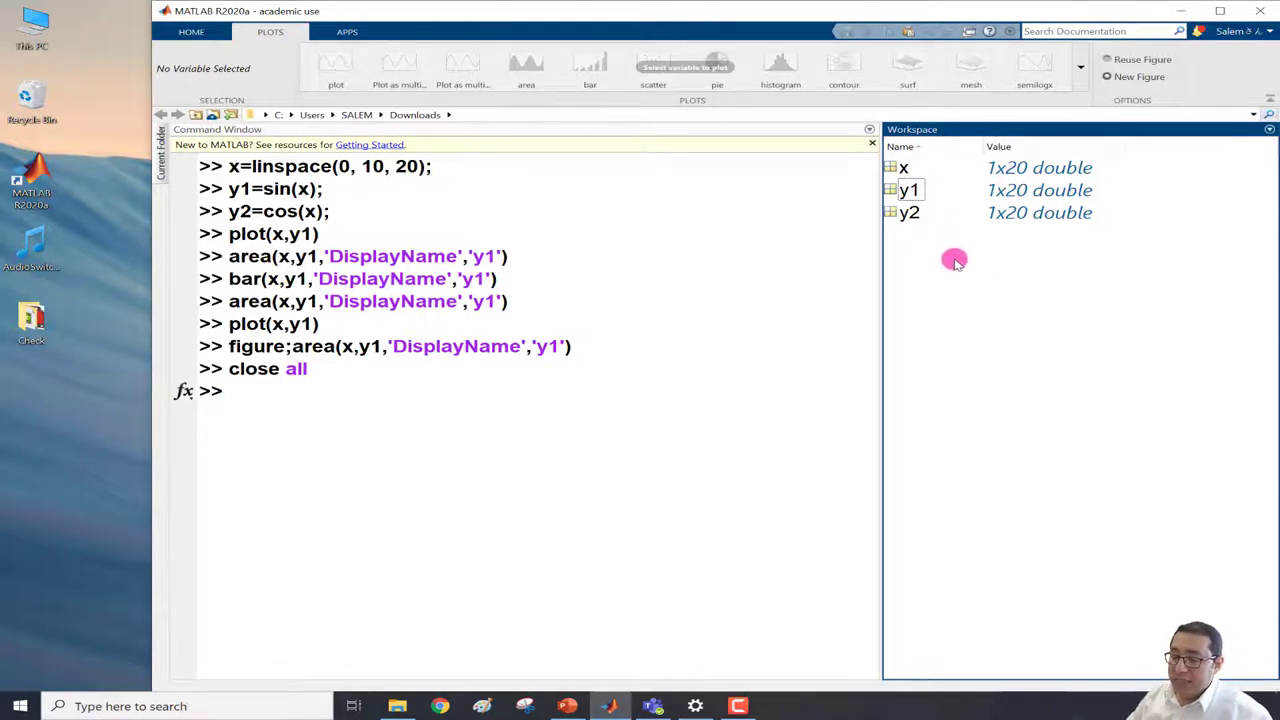
- Plot y2 against x as a line plot in a new figure and move the figure off the plot gallery
{"action": "left_click", "coordinate": [911, 213]}
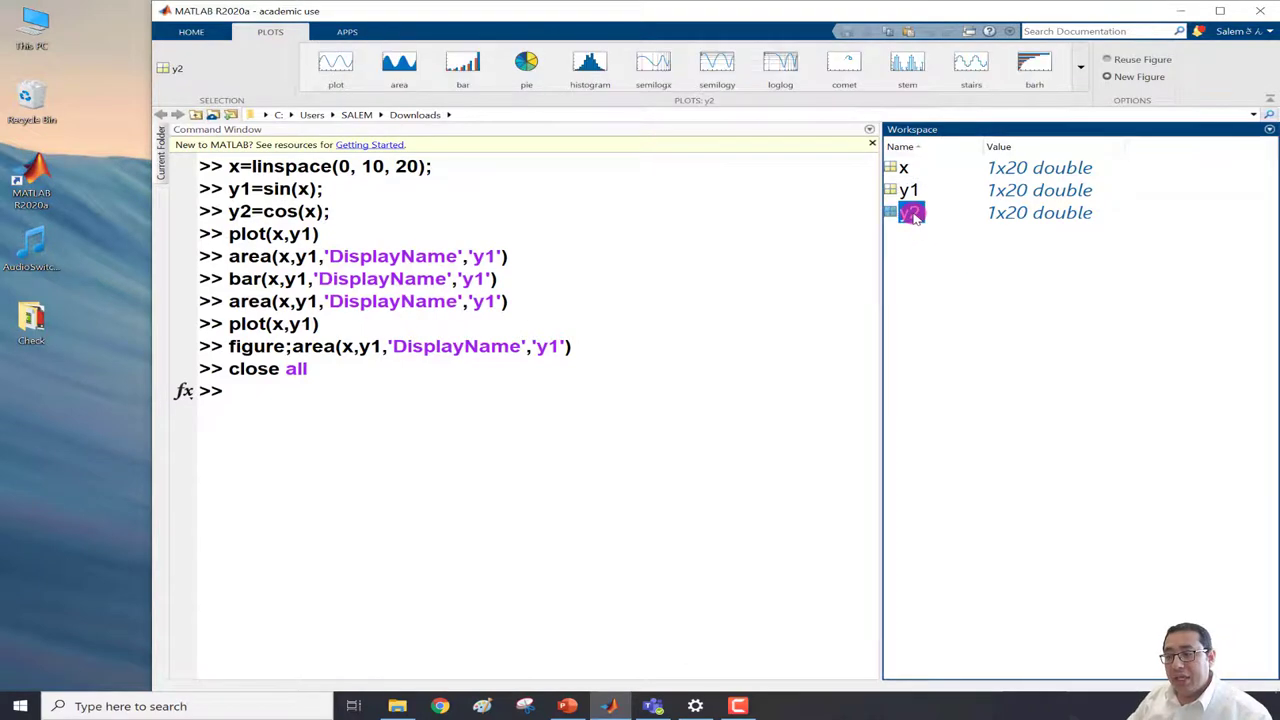
{"action": "left_click", "coordinate": [186, 77]}
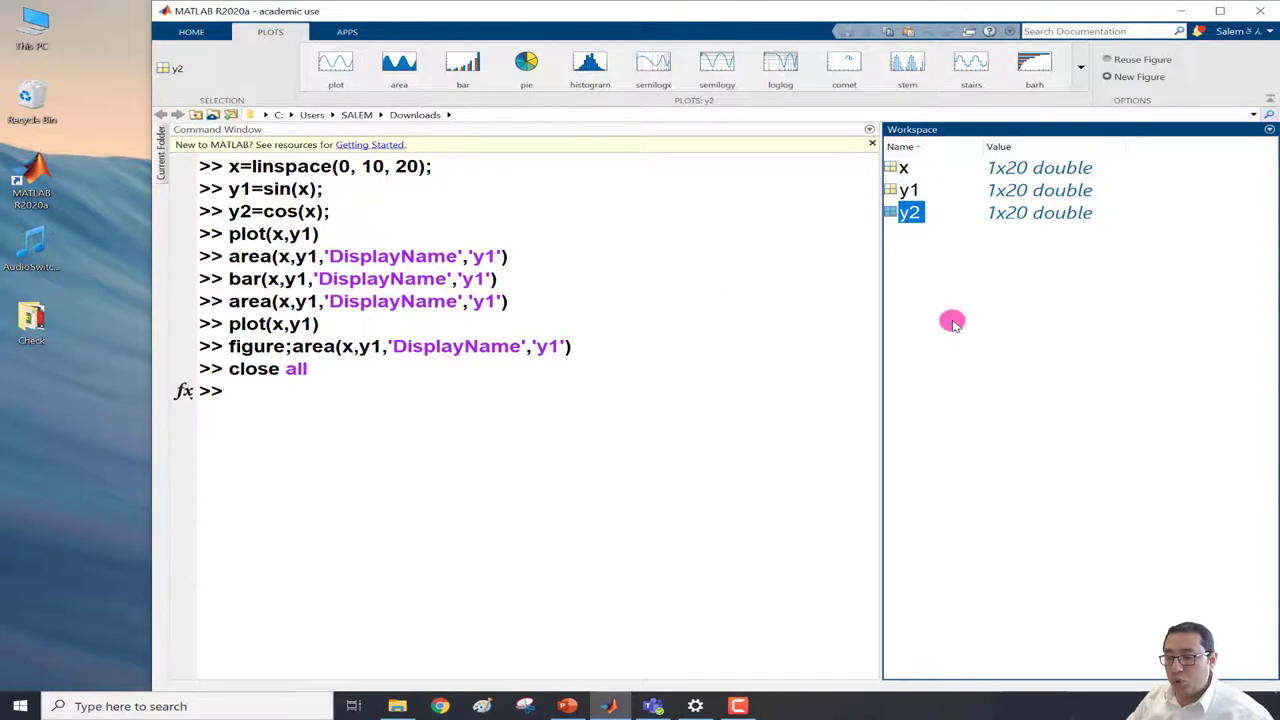
{"action": "left_click", "coordinate": [895, 167], "text": "ctrl"}
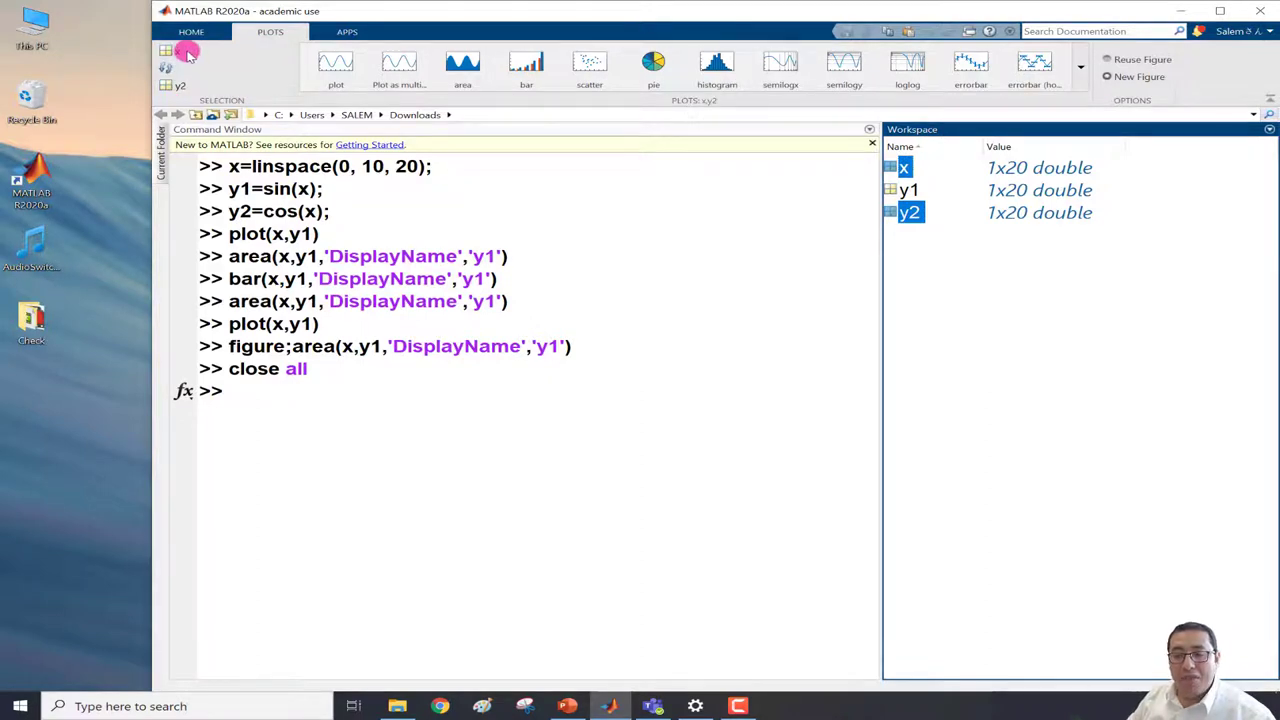
{"action": "left_click", "coordinate": [331, 68]}
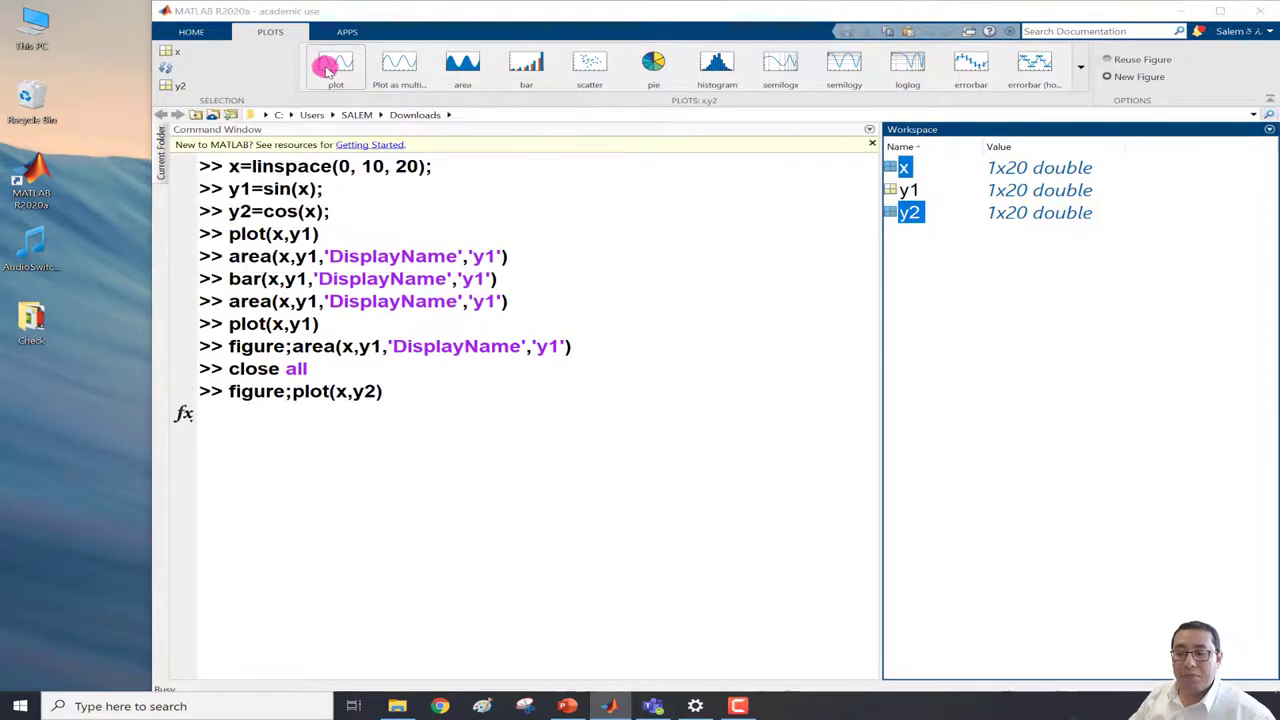
{"action": "left_click_drag", "start_coordinate": [583, 30], "coordinate": [354, 183]}
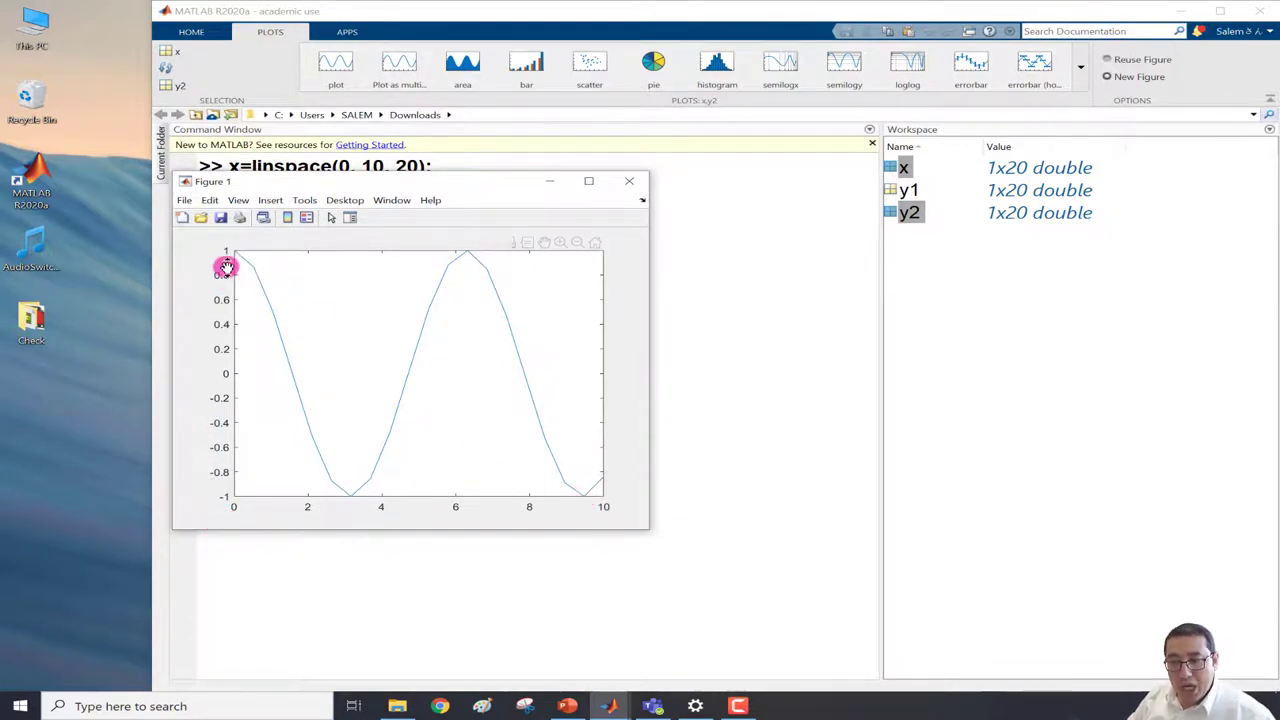
- Swap the variable order to y2, x, create a line plot in a new figure and move the figure below the gallery
{"action": "left_click", "coordinate": [166, 67]}
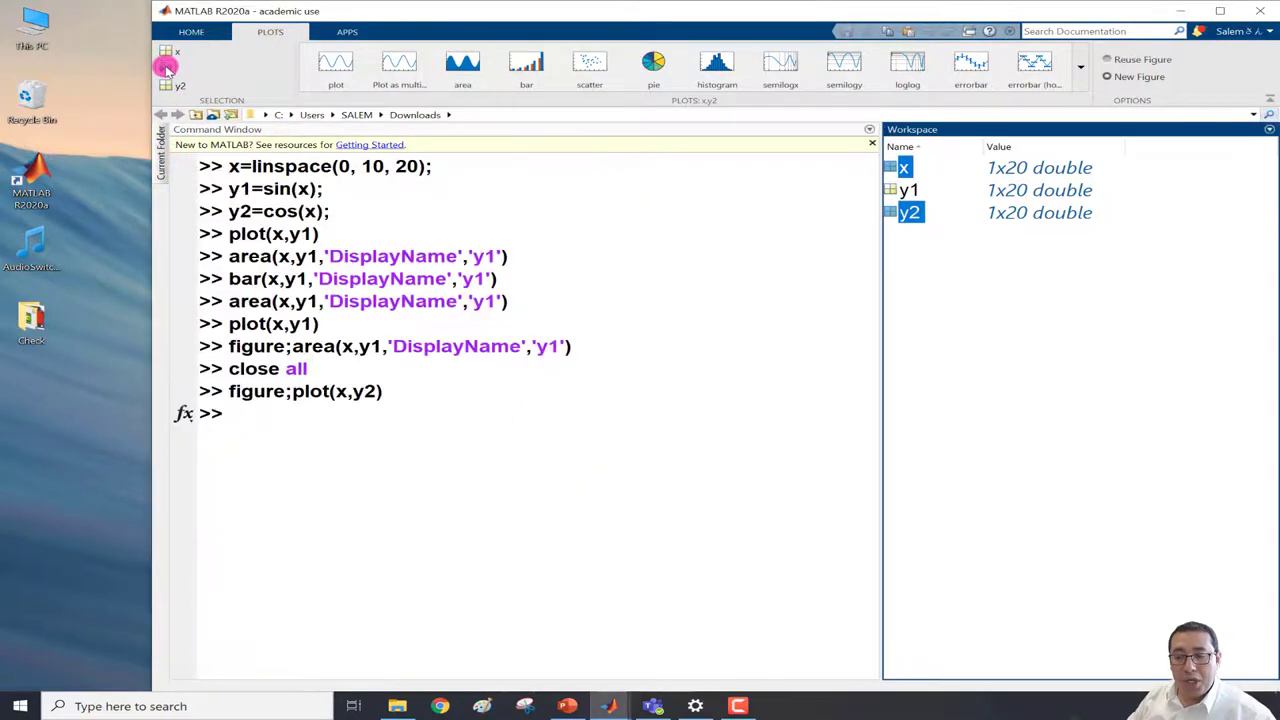
{"action": "left_click", "coordinate": [186, 55]}
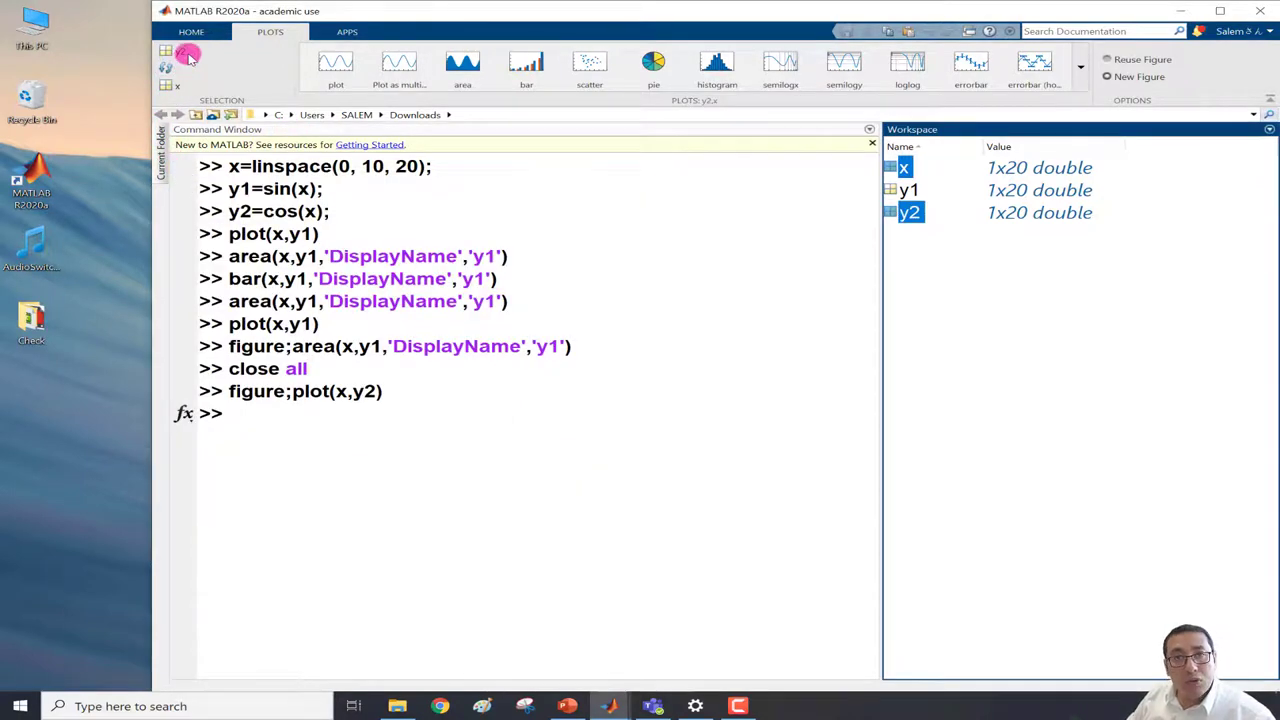
{"action": "left_click", "coordinate": [190, 90]}
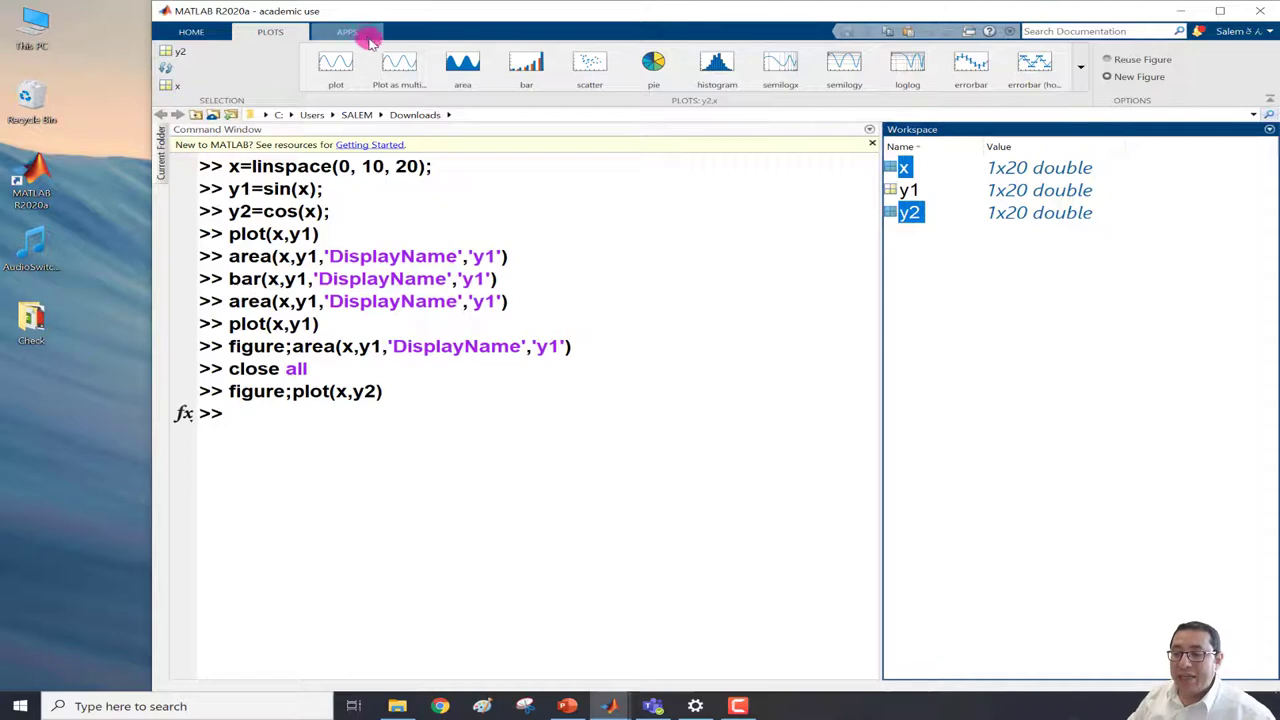
{"action": "left_click", "coordinate": [336, 72]}
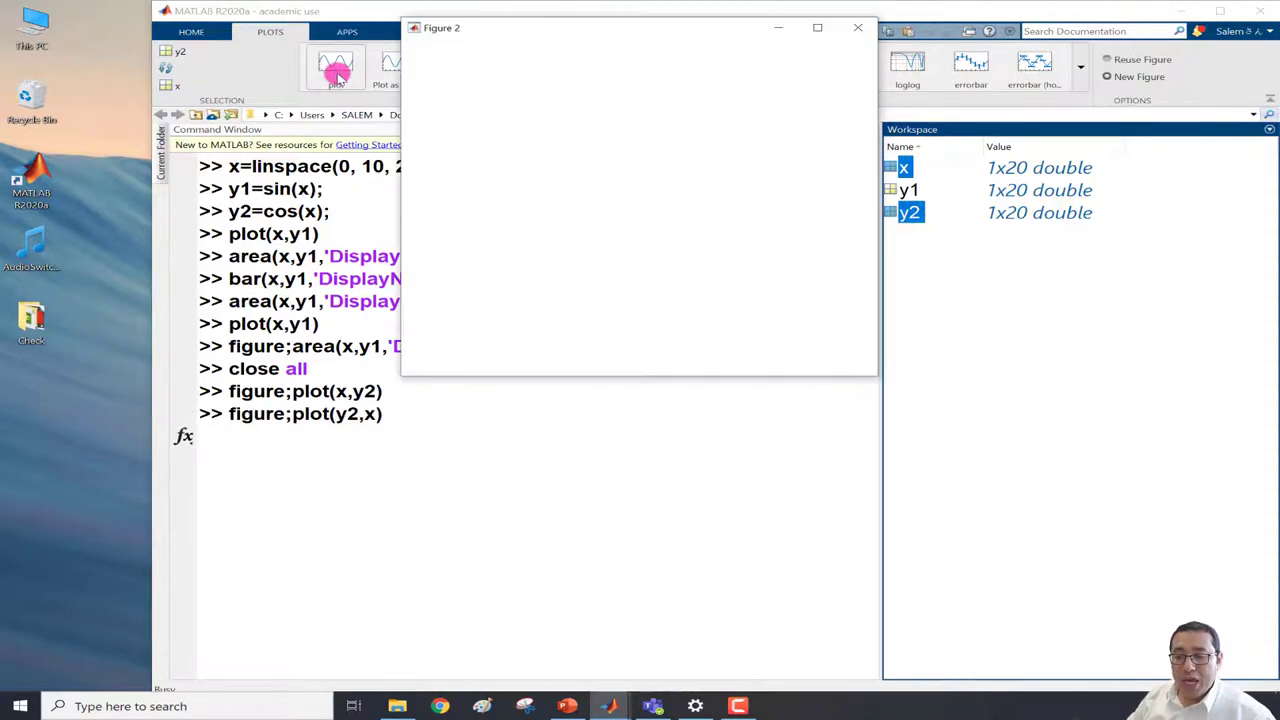
{"action": "left_click_drag", "start_coordinate": [563, 20], "coordinate": [507, 230]}
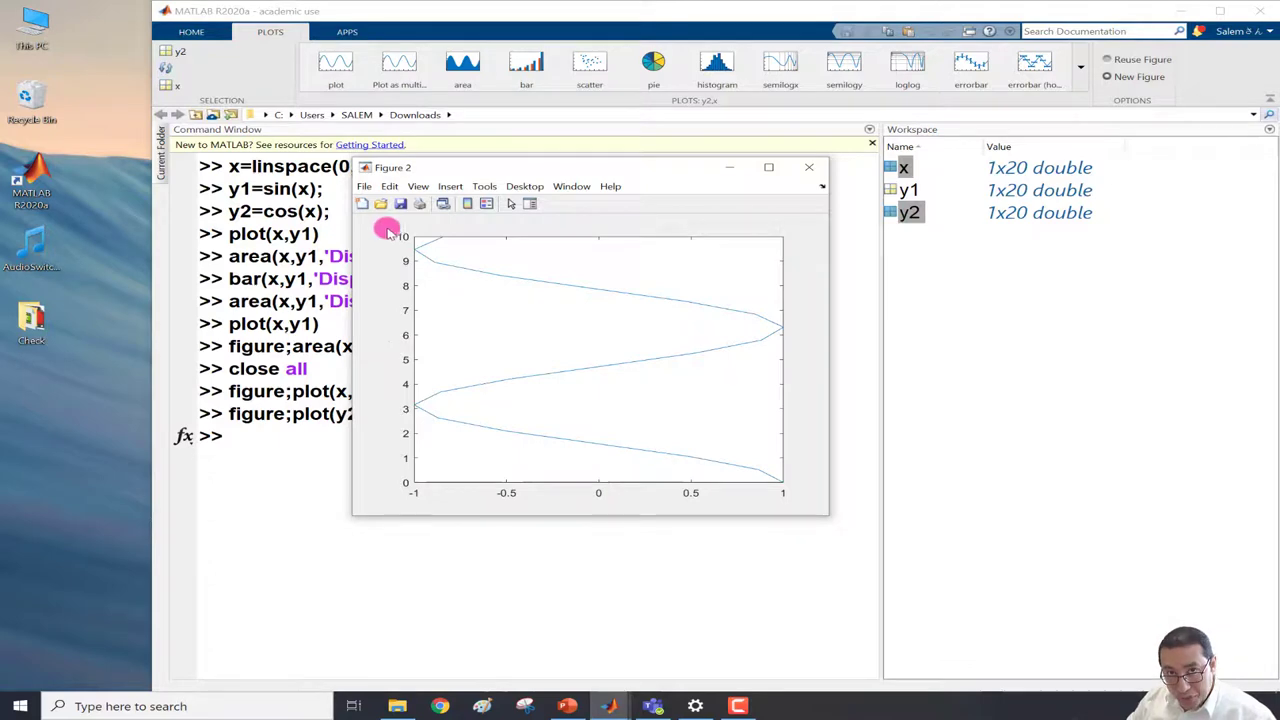
- Restore the variable order to x, y2, create a bar plot in a new figure and move that figure aside
{"action": "left_click", "coordinate": [167, 72]}
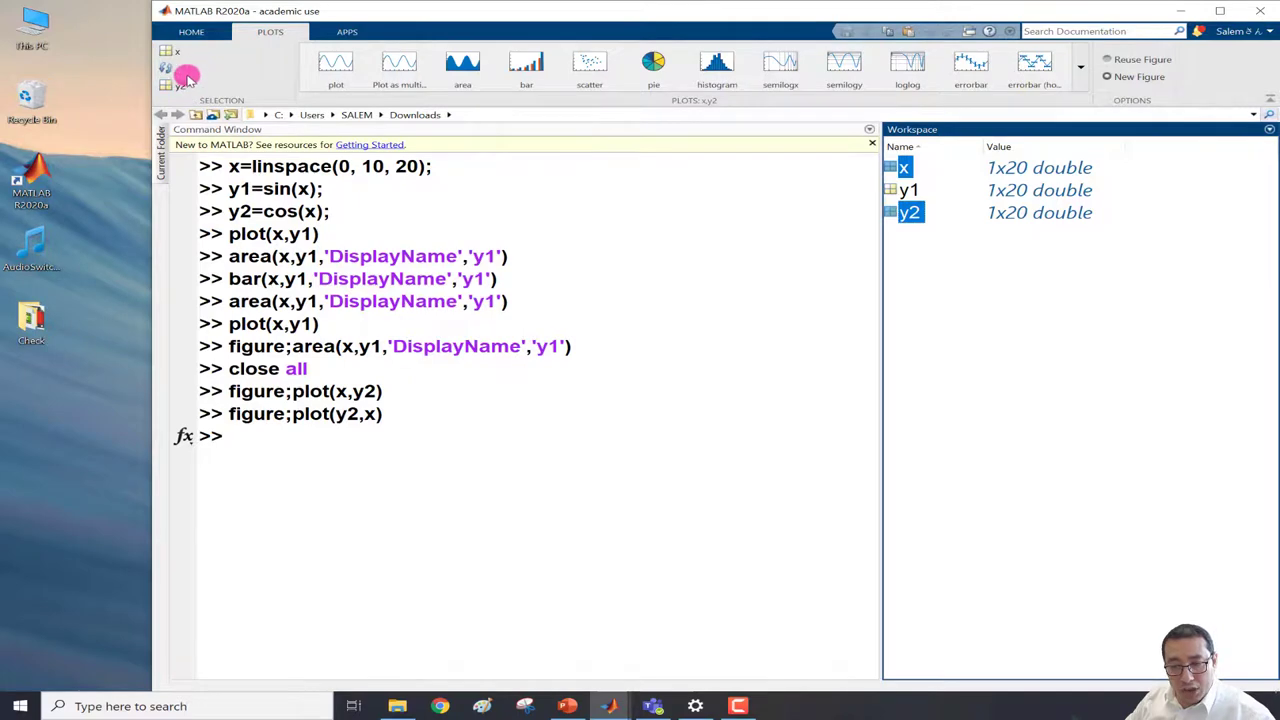
{"action": "left_click", "coordinate": [540, 68]}
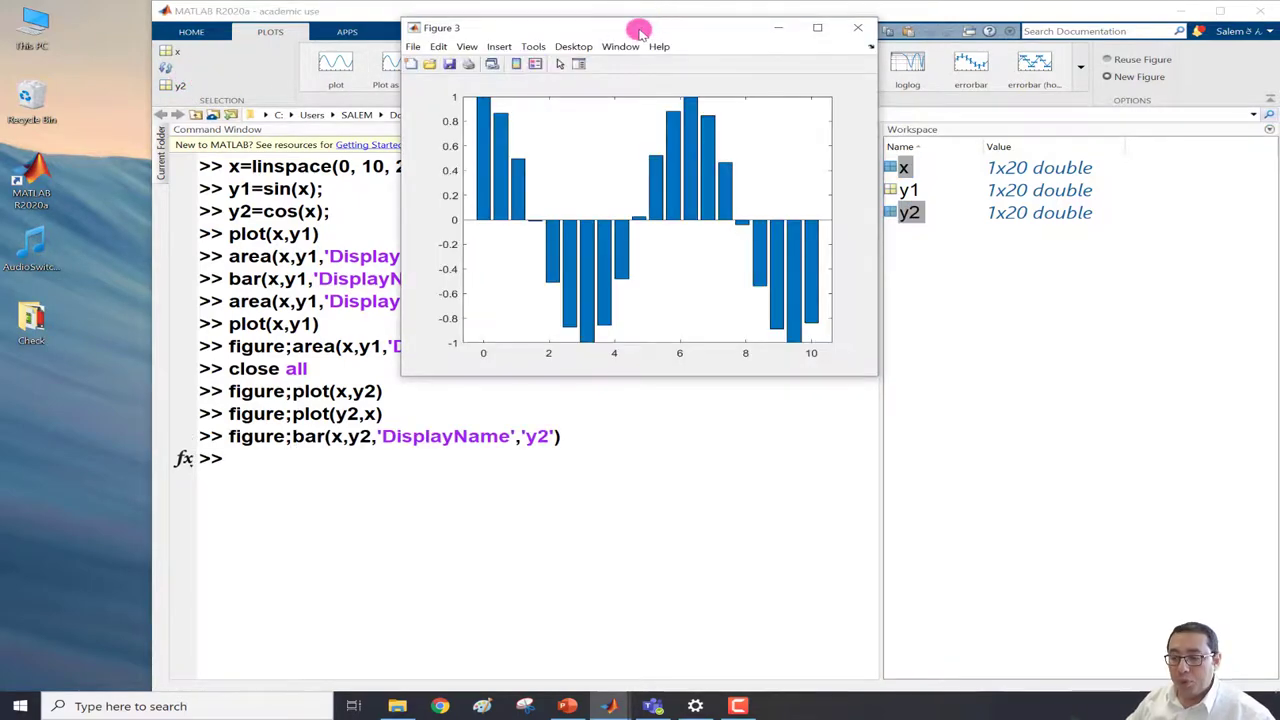
{"action": "left_click_drag", "start_coordinate": [640, 30], "coordinate": [353, 234]}
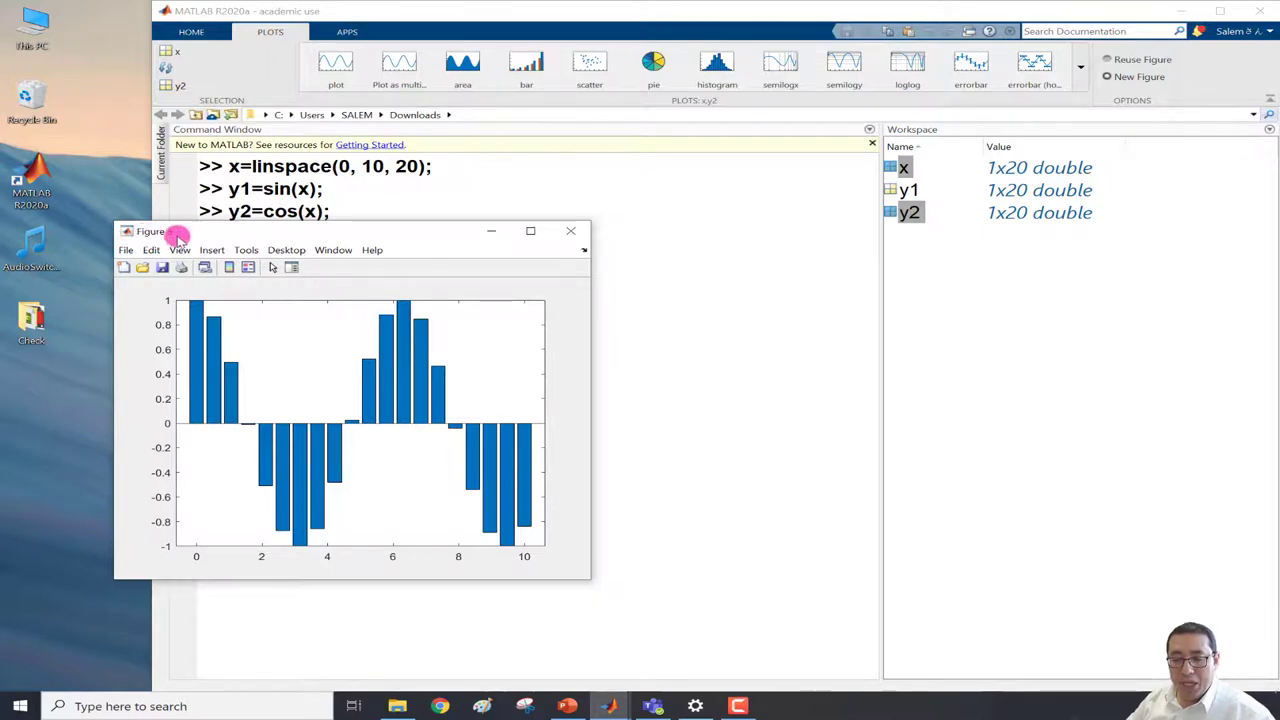
- Bring the two line plot figures and the bar plot figure forward to compare them
{"action": "left_click", "coordinate": [610, 706]}
{"action": "left_click", "coordinate": [571, 634]}
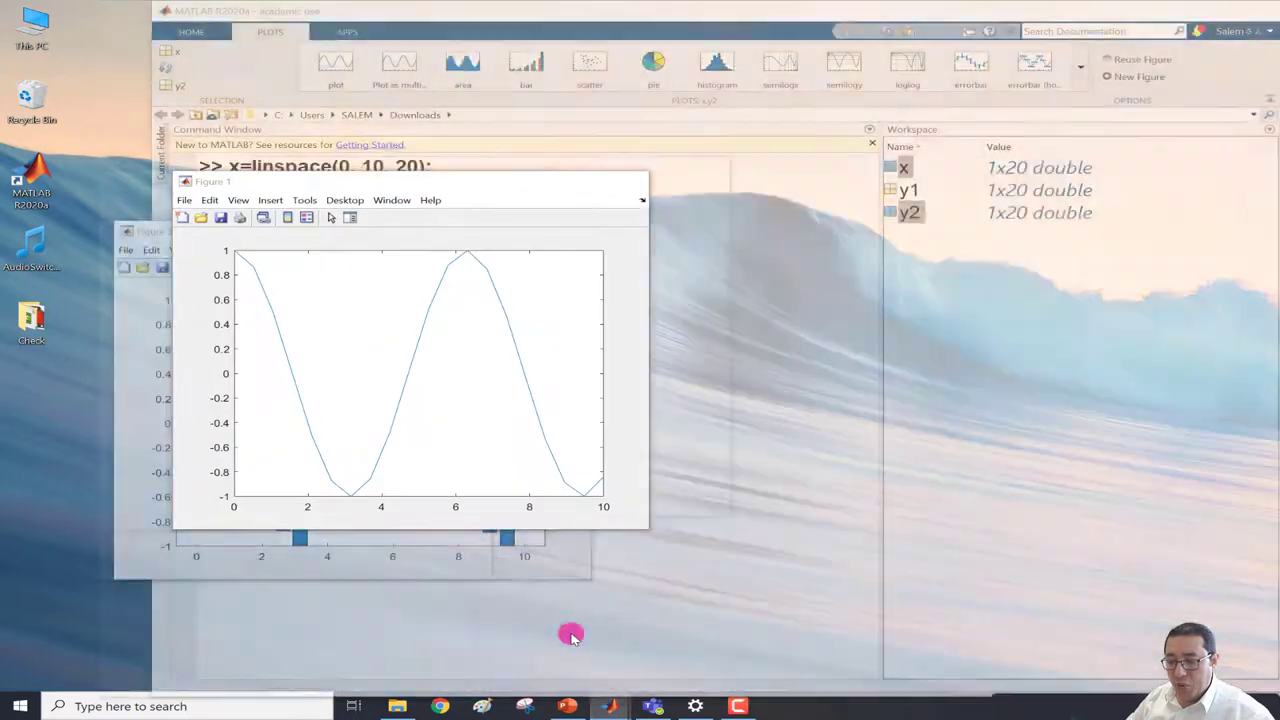
{"action": "left_click", "coordinate": [610, 706]}
{"action": "left_click", "coordinate": [680, 634]}
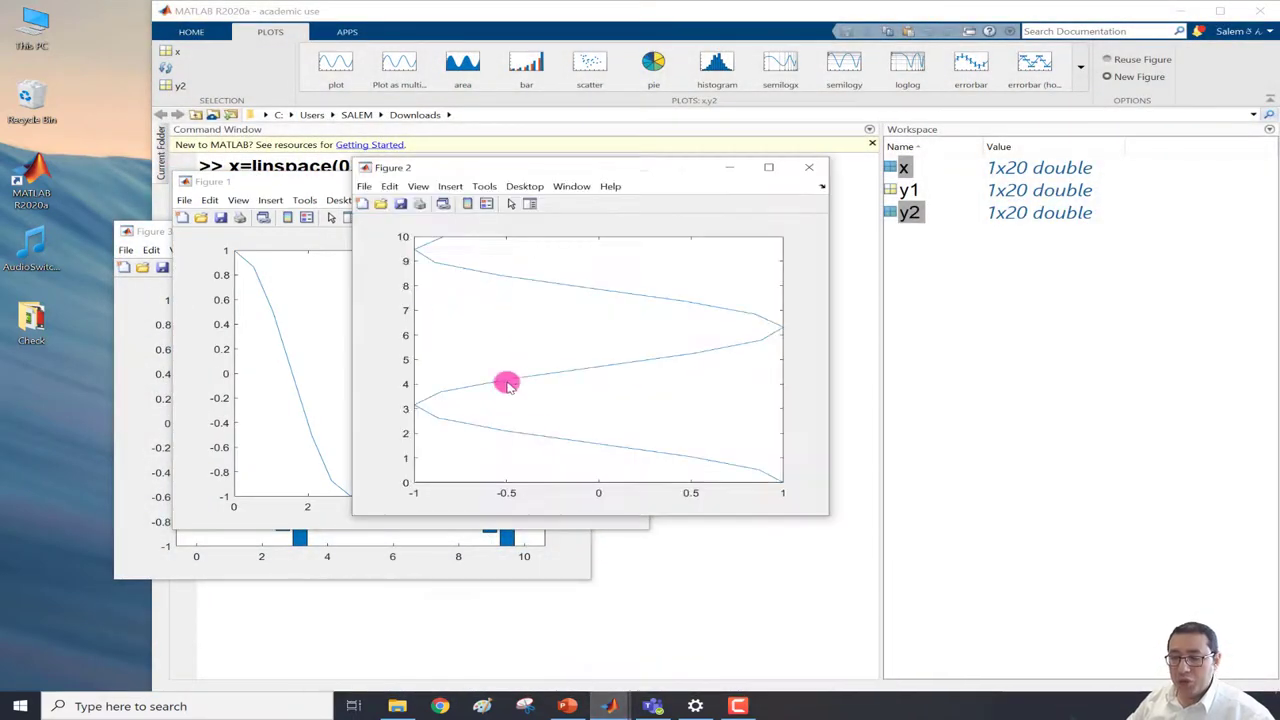
{"action": "left_click", "coordinate": [157, 237]}
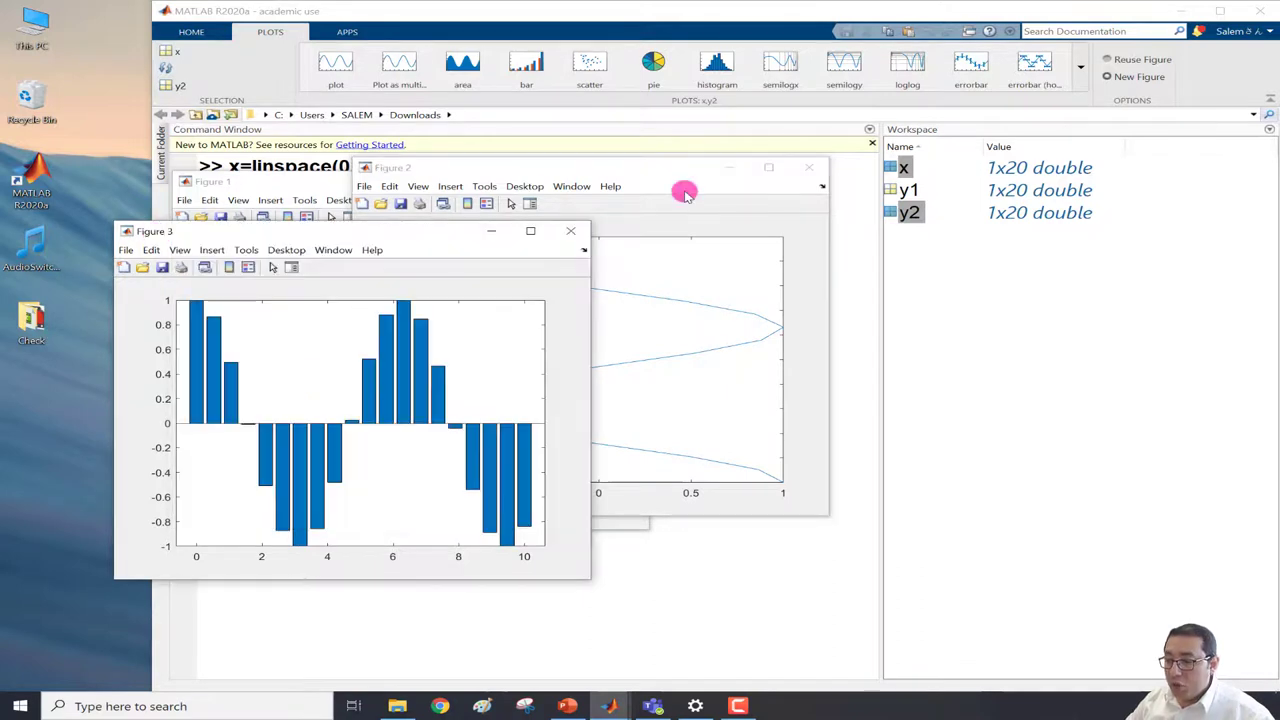
- Set plotting to reuse the existing figure and stagger the three figure windows so each sticks out beside the main window
{"action": "left_click", "coordinate": [1110, 65]}
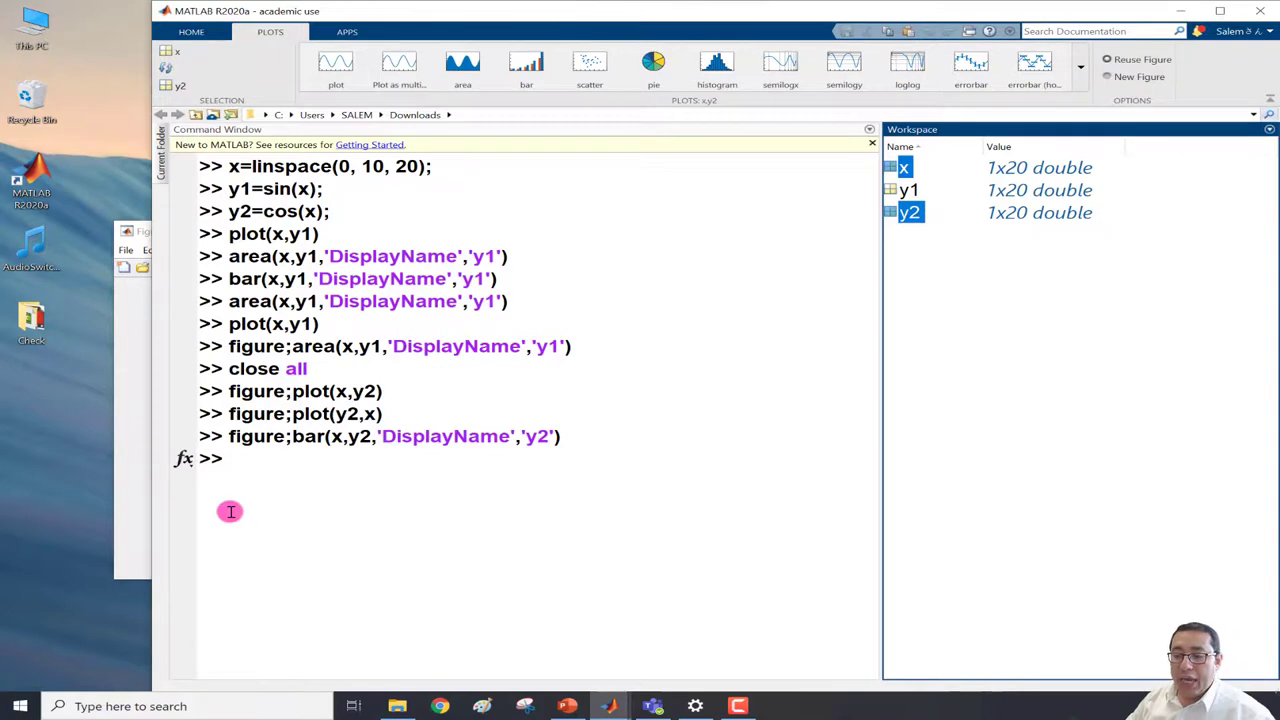
{"action": "left_click_drag", "start_coordinate": [140, 237], "coordinate": [50, 235]}
{"action": "mouse_move", "coordinate": [610, 706]}
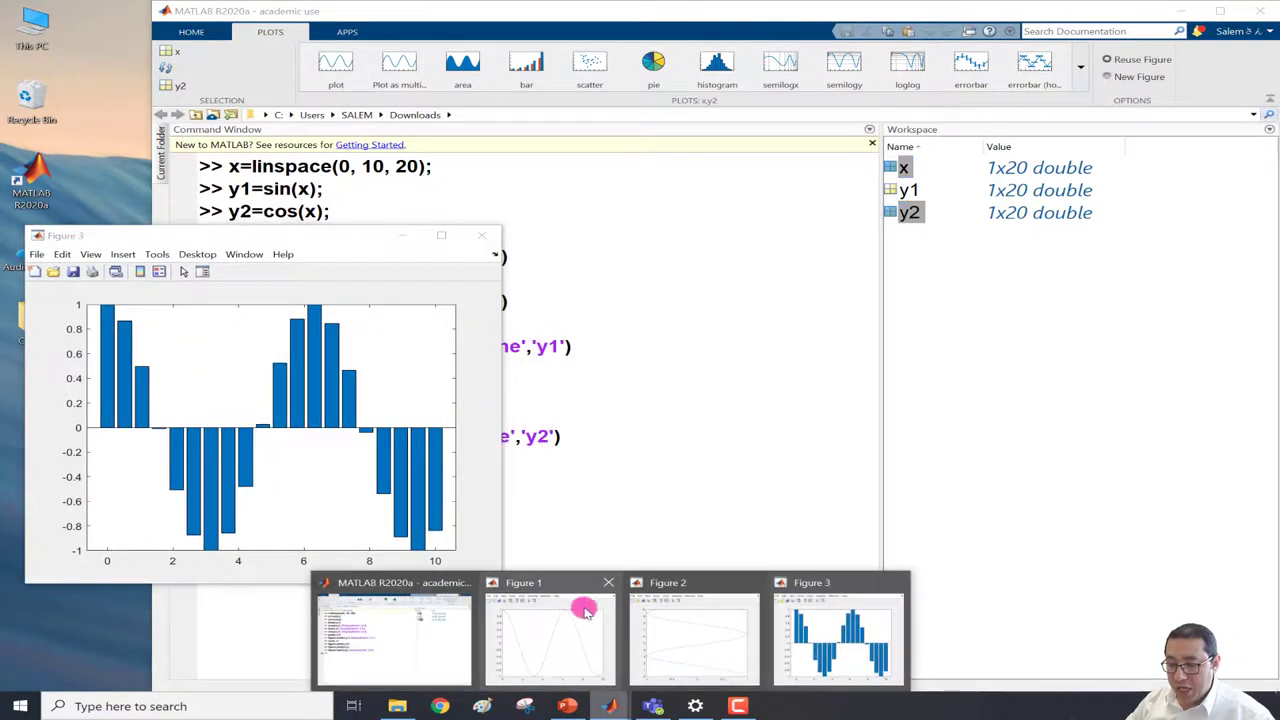
{"action": "left_click", "coordinate": [551, 591]}
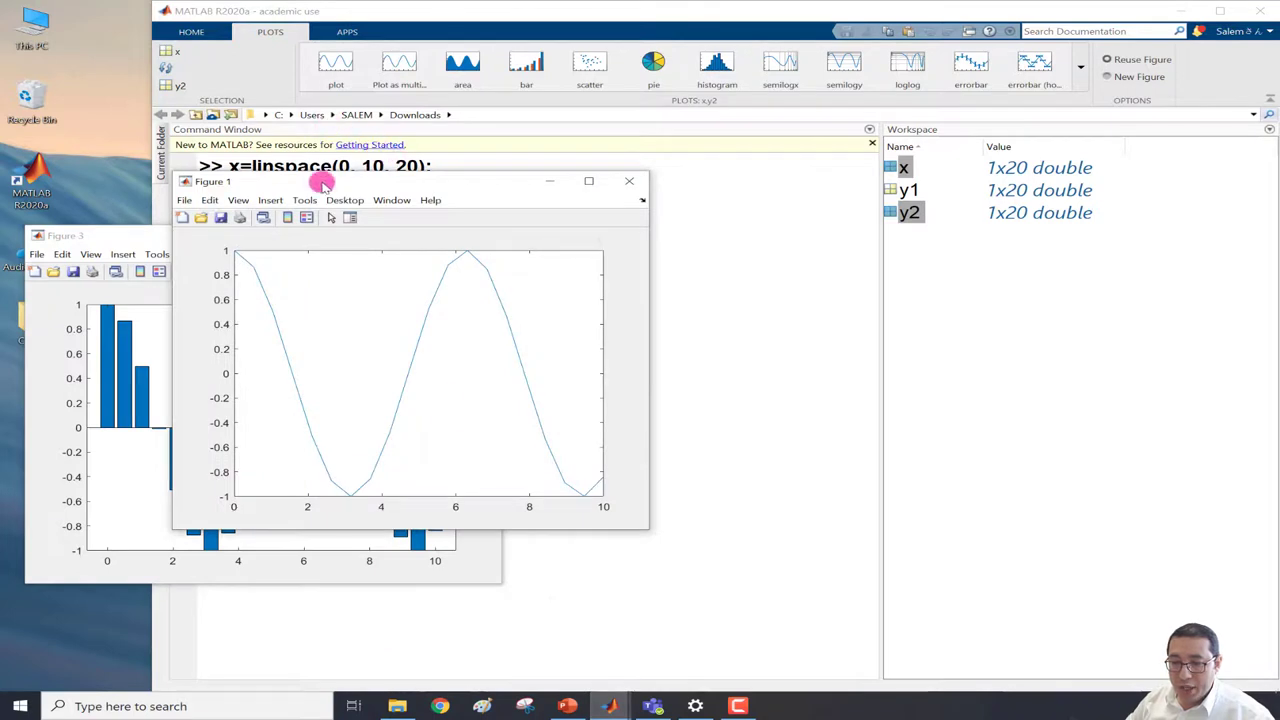
{"action": "left_click_drag", "start_coordinate": [323, 178], "coordinate": [203, 66]}
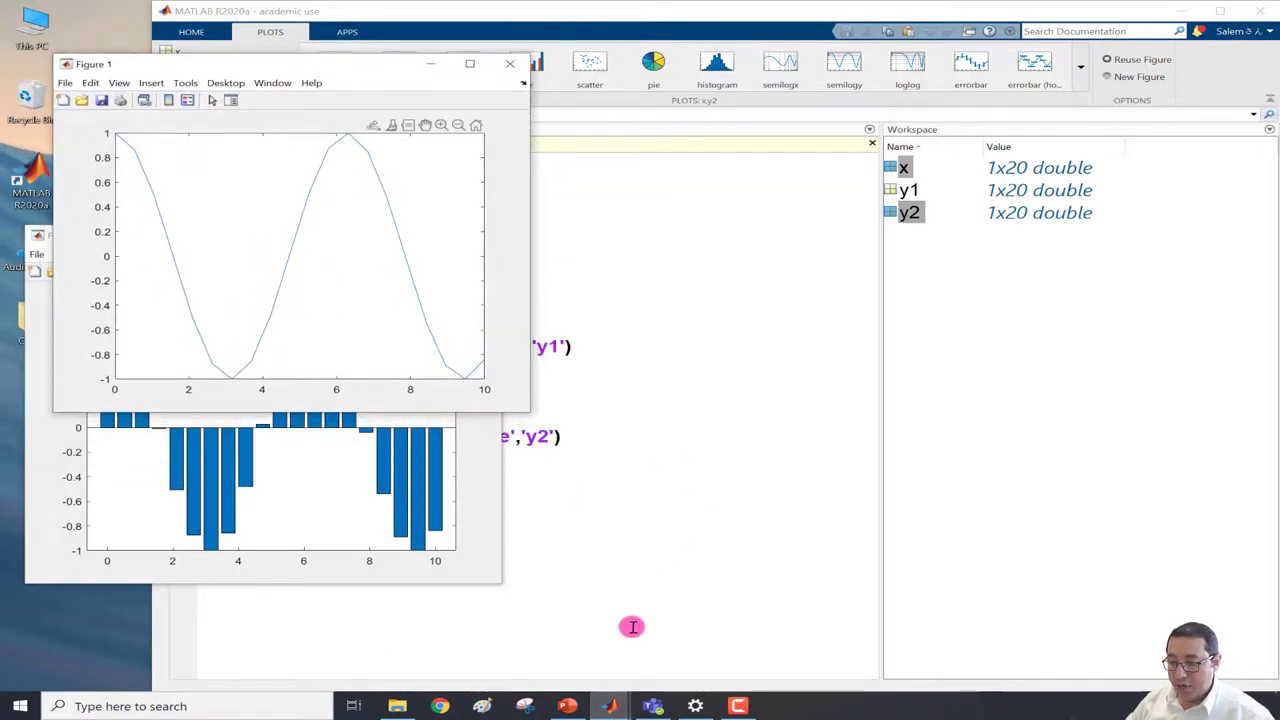
{"action": "mouse_move", "coordinate": [610, 706]}
{"action": "left_click", "coordinate": [657, 645]}
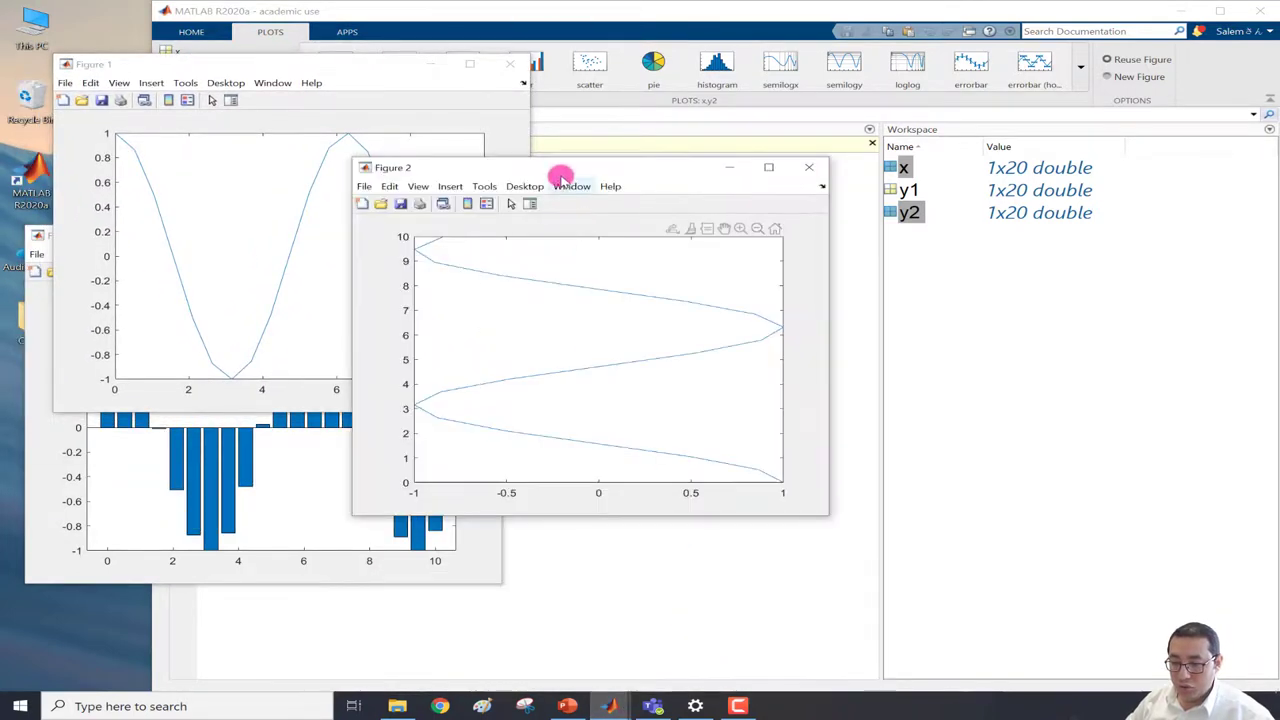
{"action": "left_click_drag", "start_coordinate": [543, 166], "coordinate": [294, 329]}
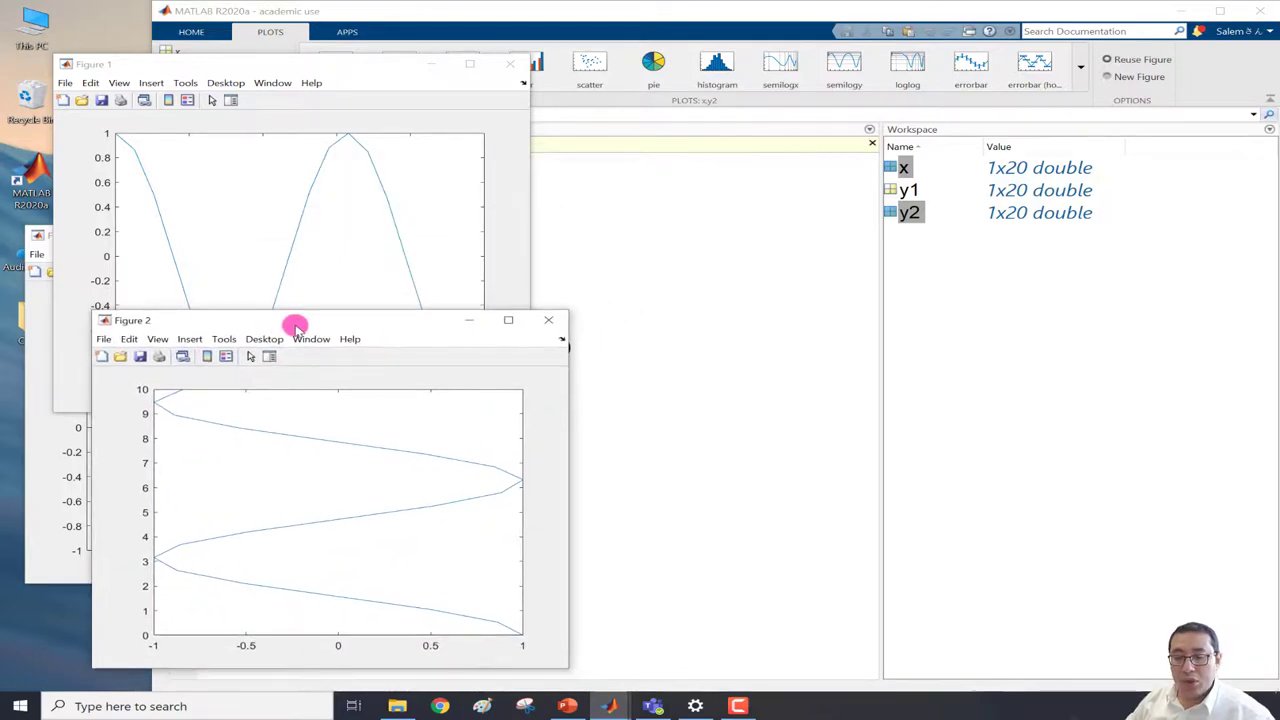
- Close only the current figure with the close command
{"action": "left_click", "coordinate": [684, 264]}
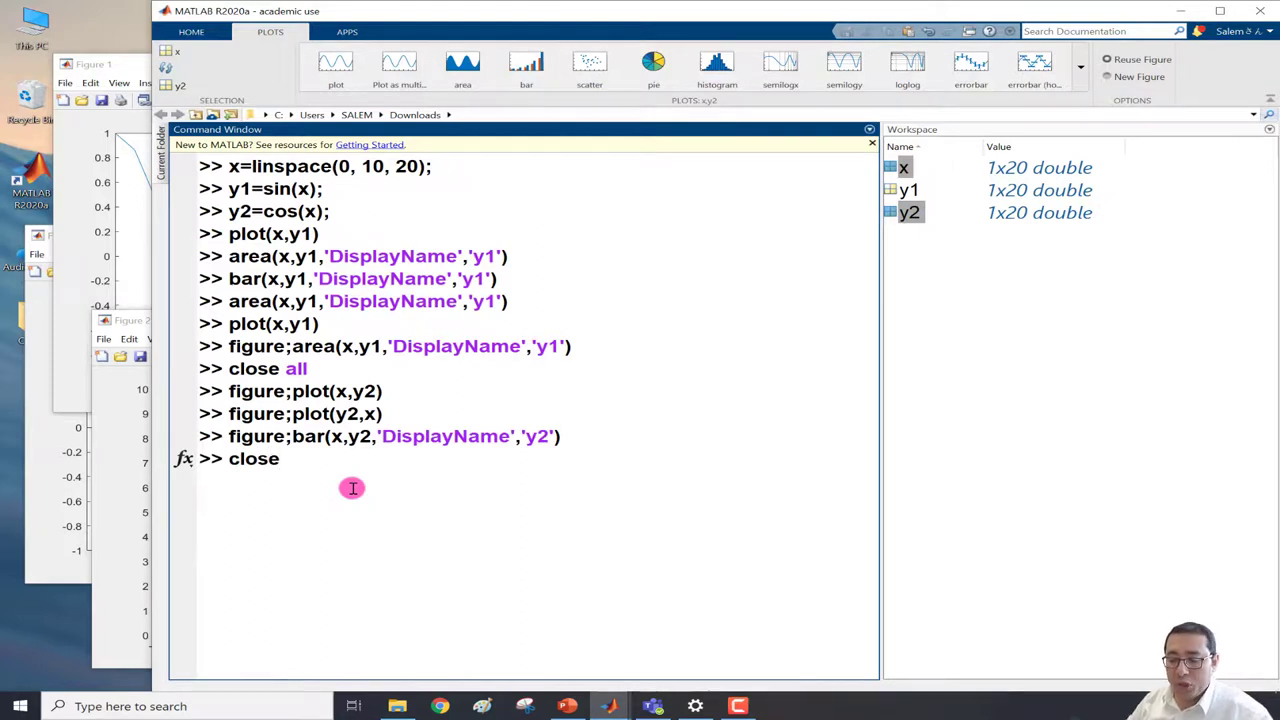
{"action": "type", "text": "close"}
{"action": "key", "text": "Return"}
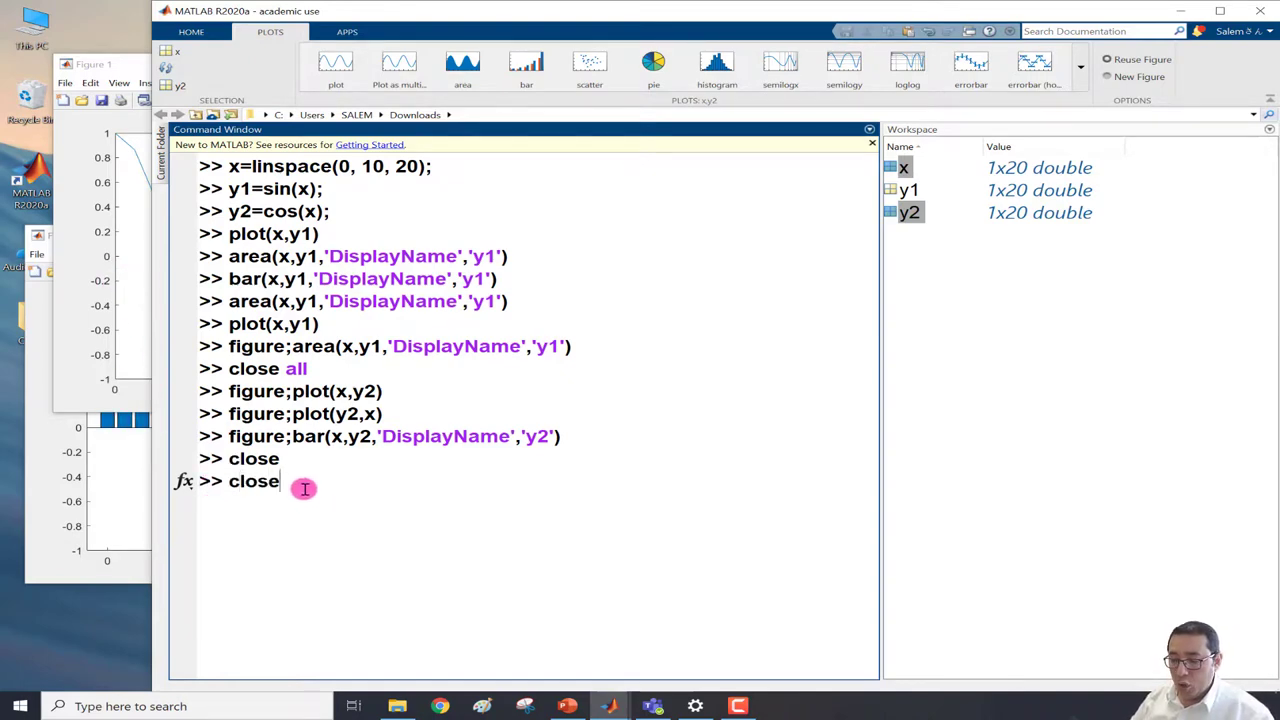
- Close all remaining figures with the close all command and view the full gallery of plot types available for x and y2
{"action": "type", "text": "close all"}
{"action": "key", "text": "Return"}
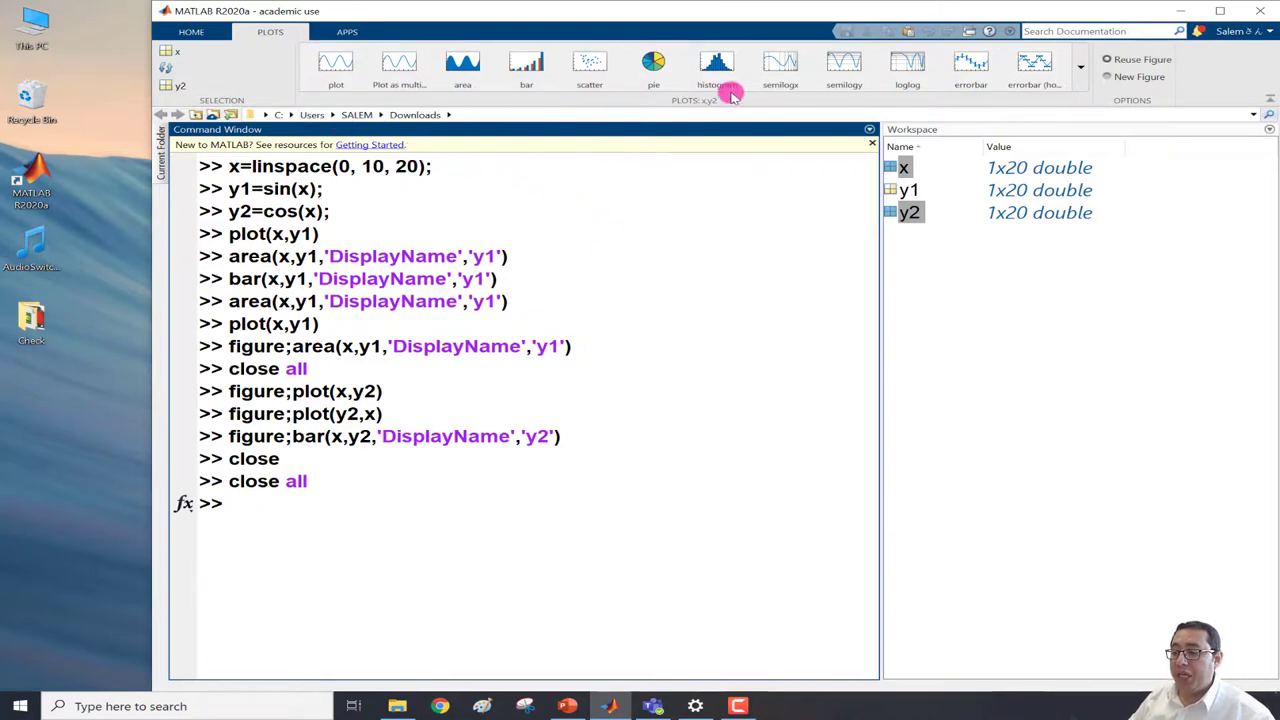
{"action": "left_click", "coordinate": [1080, 66]}
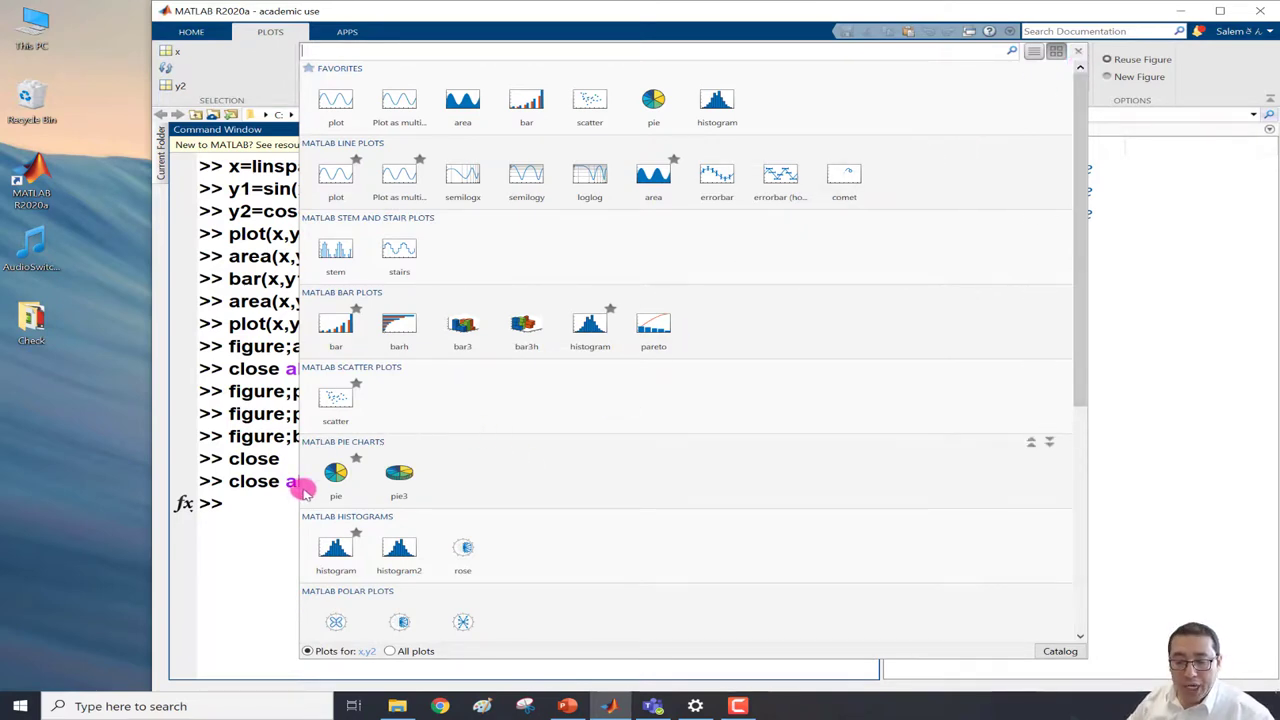
{"action": "left_click", "coordinate": [239, 534]}
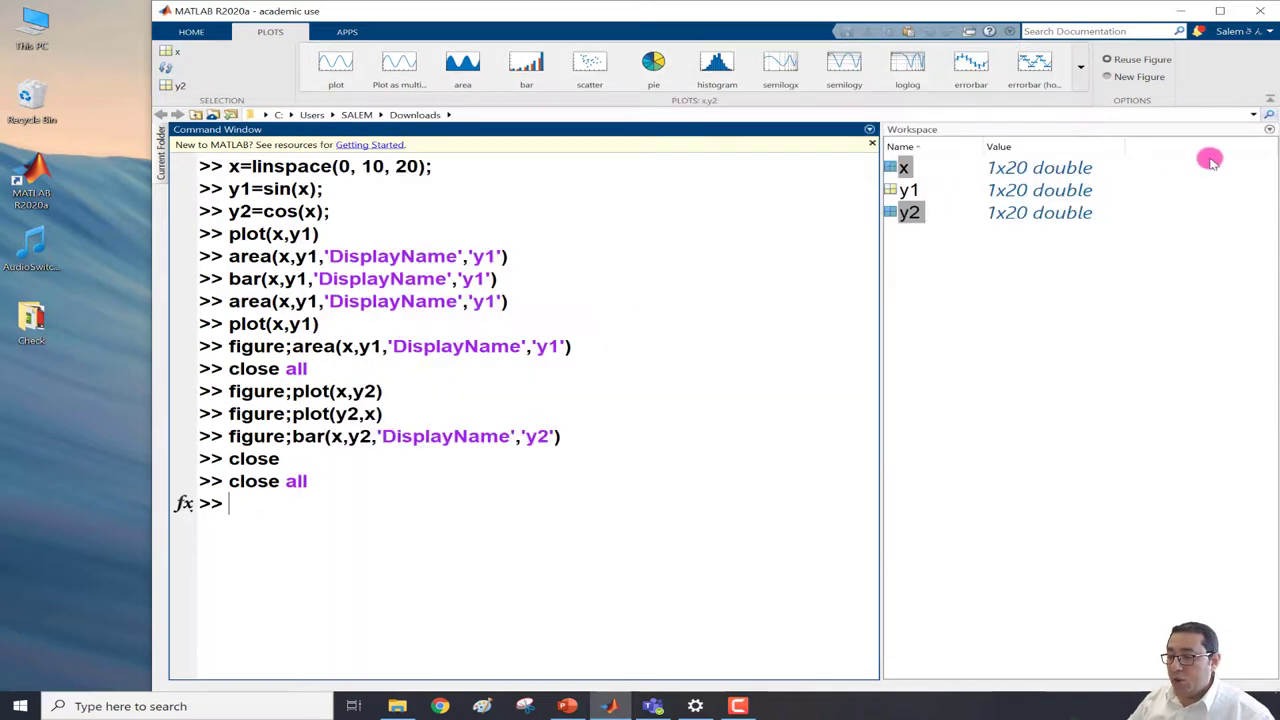
- Plot y1 alone as a pie chart and close its figure window after viewing it
{"action": "left_click", "coordinate": [908, 191]}
{"action": "left_click", "coordinate": [523, 62]}
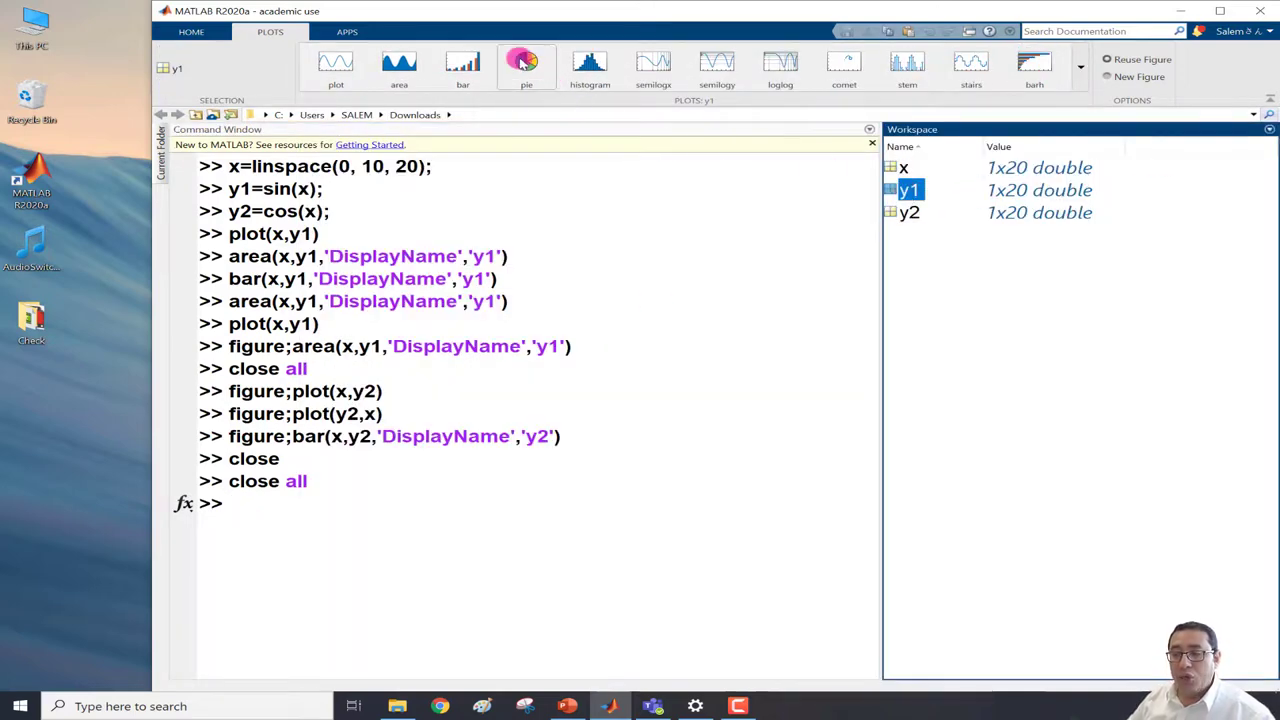
{"action": "left_click", "coordinate": [526, 66]}
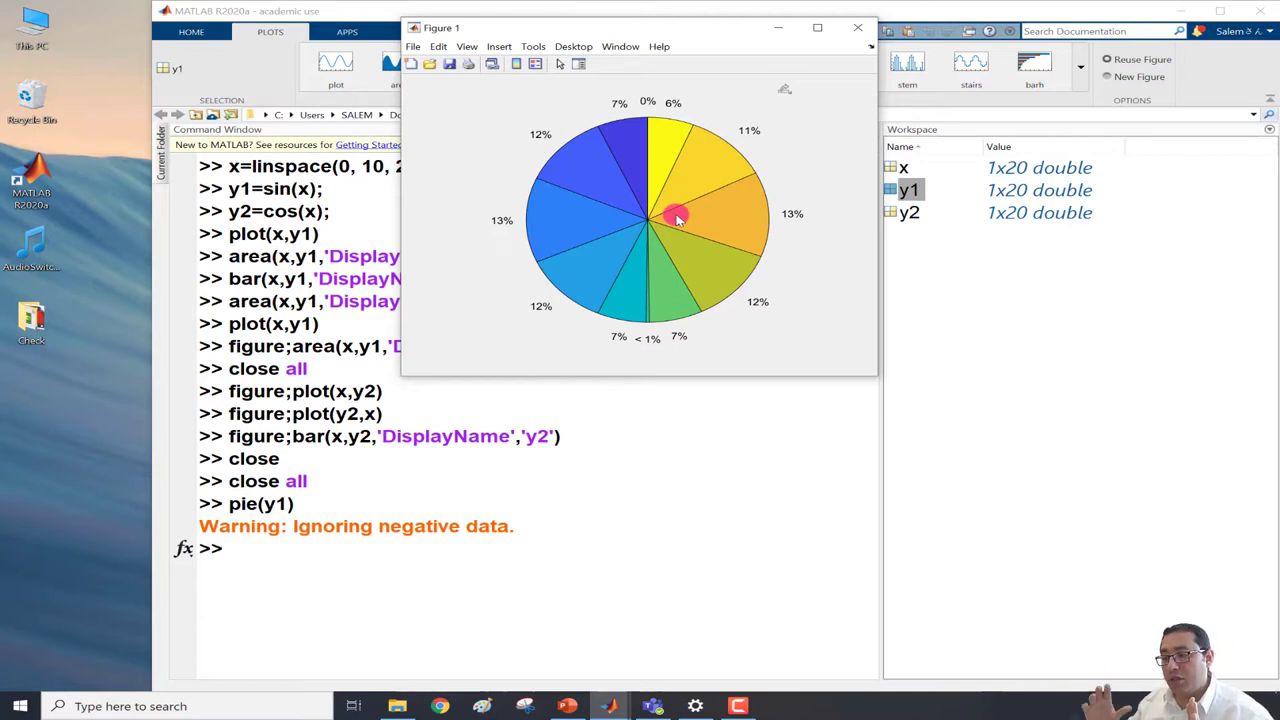
{"action": "left_click", "coordinate": [857, 28]}
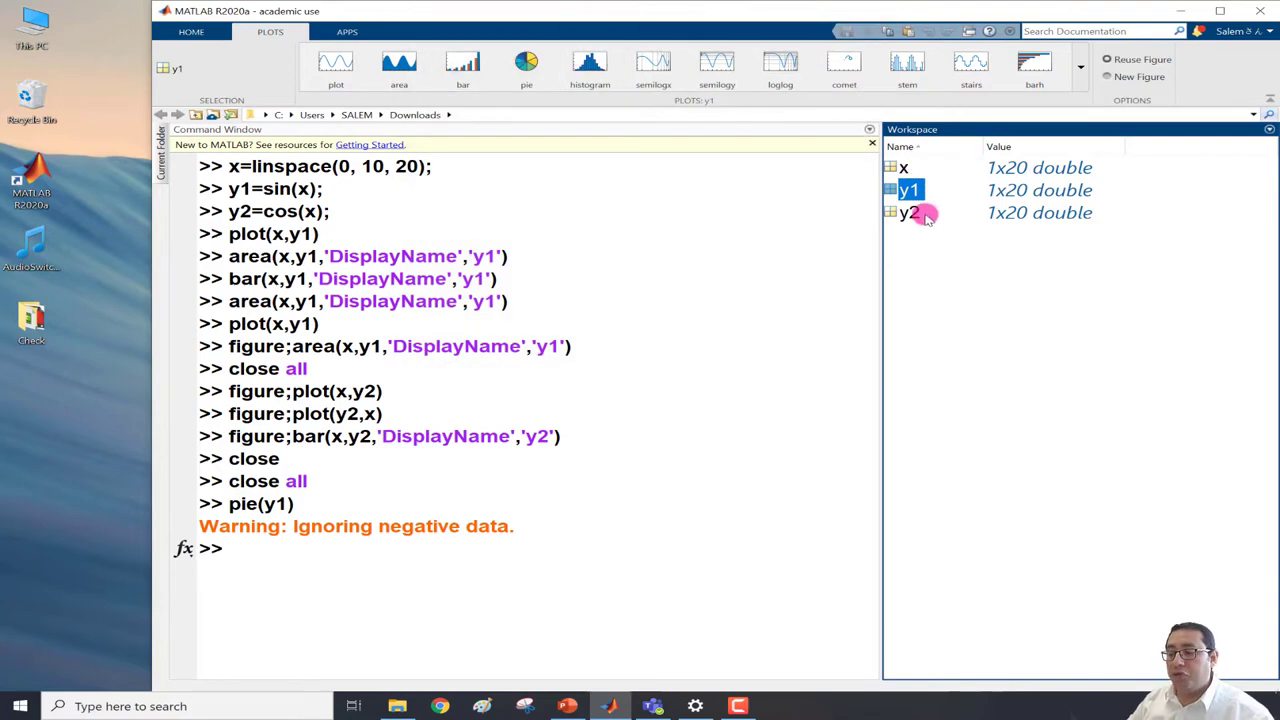